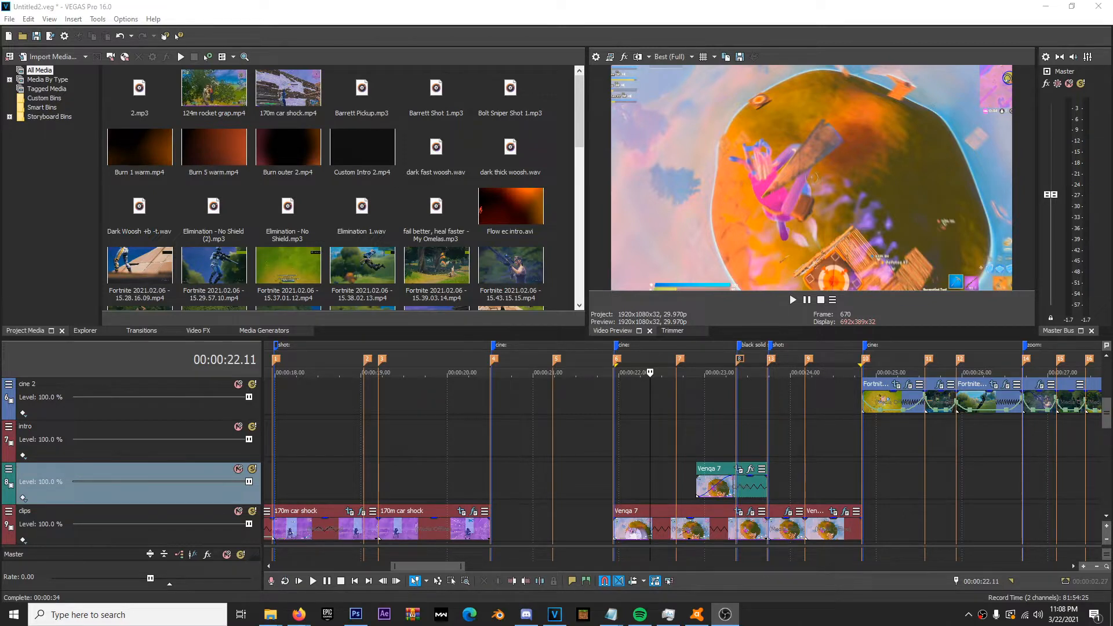
- Preview the Venga 7 section of the timeline starting at the beginning of its first clip
click(648, 445)
click(622, 437)
click(635, 434)
key(ctrl+Left)
key(Right)
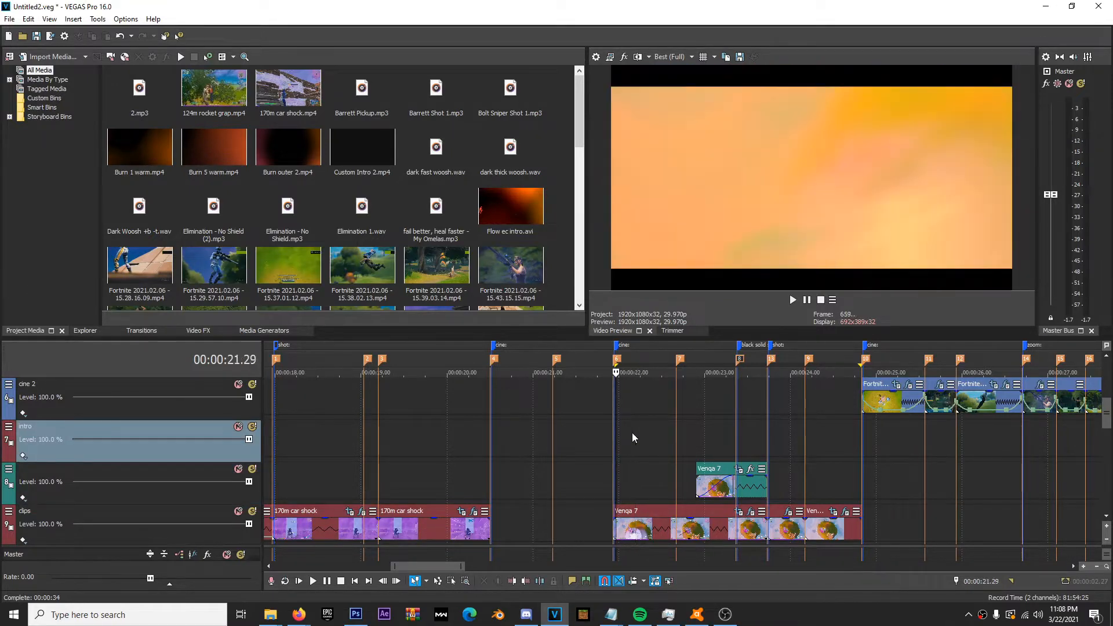
key(space)
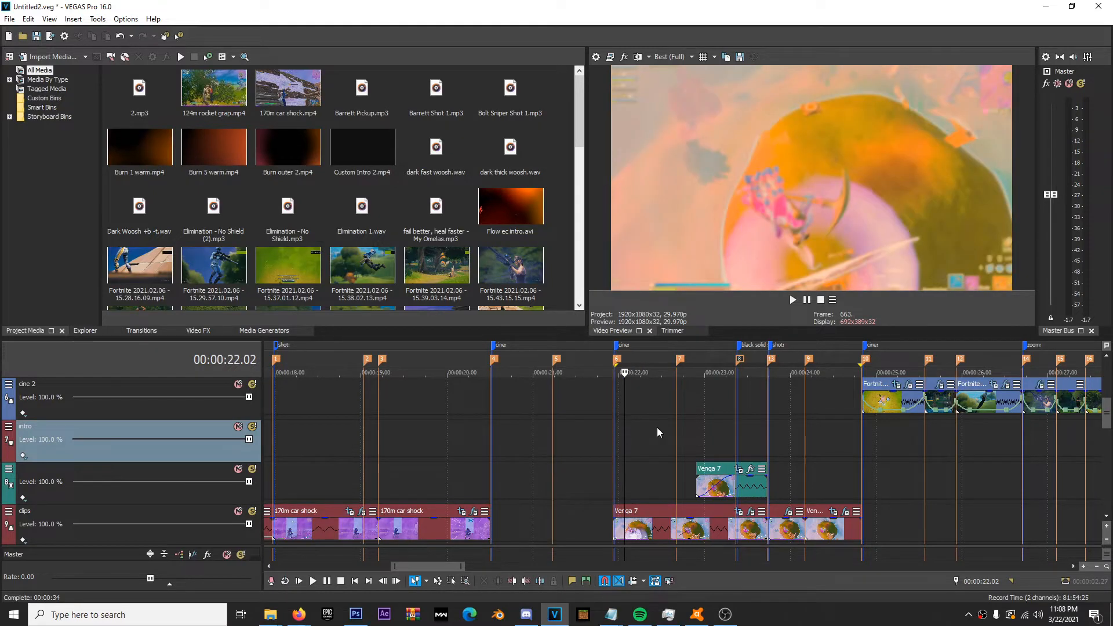
- Mark the Venga 7 section from 00:00:21.28 to 00:00:24.25 and examine the clips track's video effects chain
drag(616, 376, 863, 372)
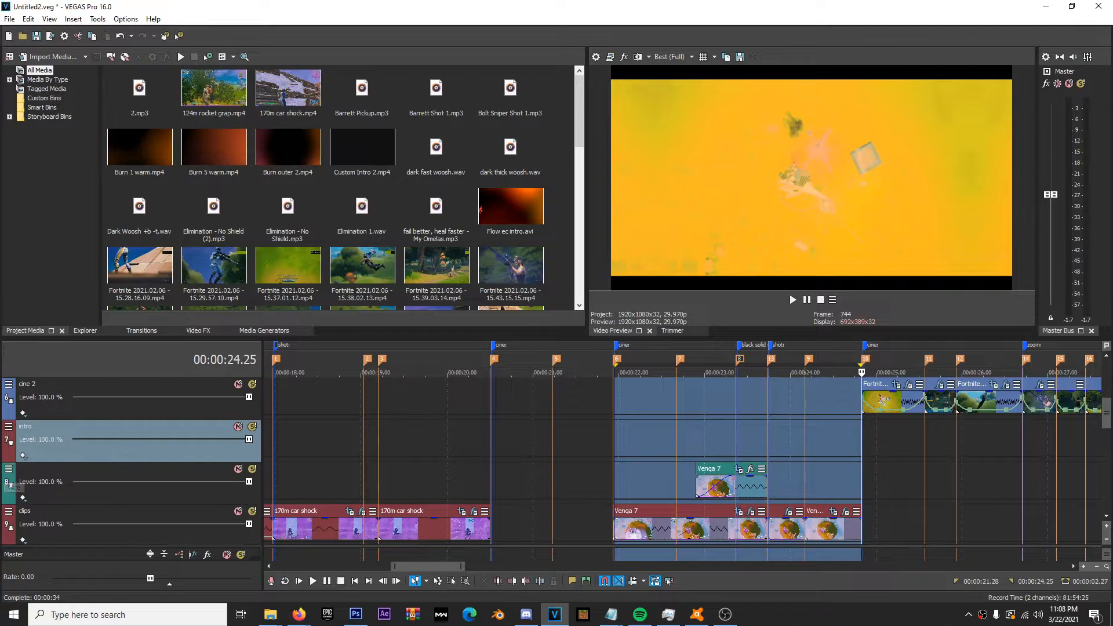
click(8, 514)
click(39, 405)
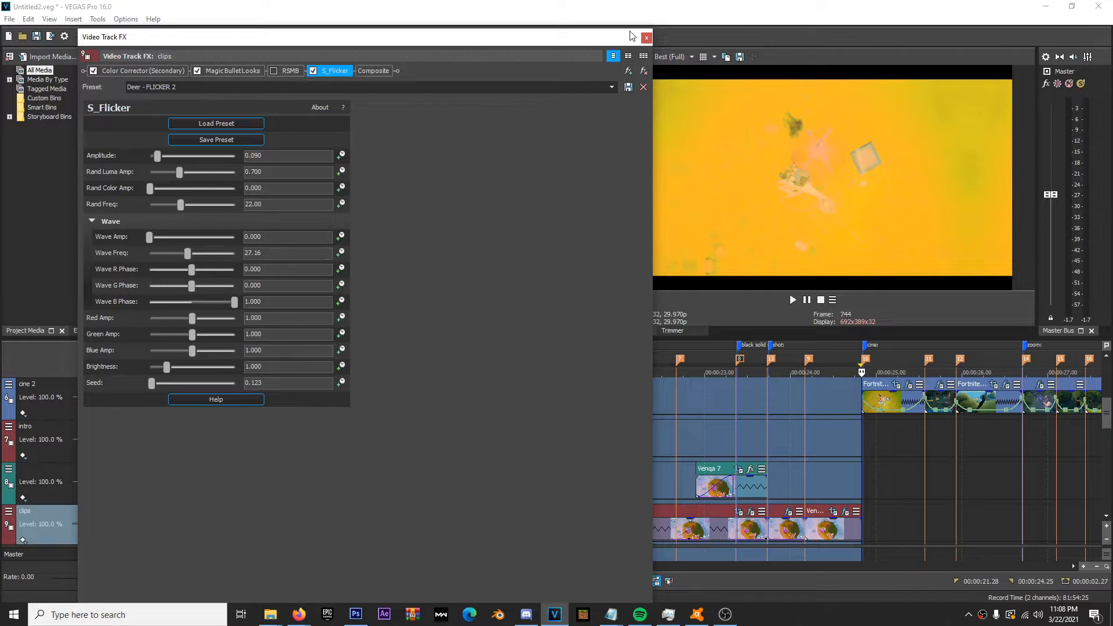
click(647, 37)
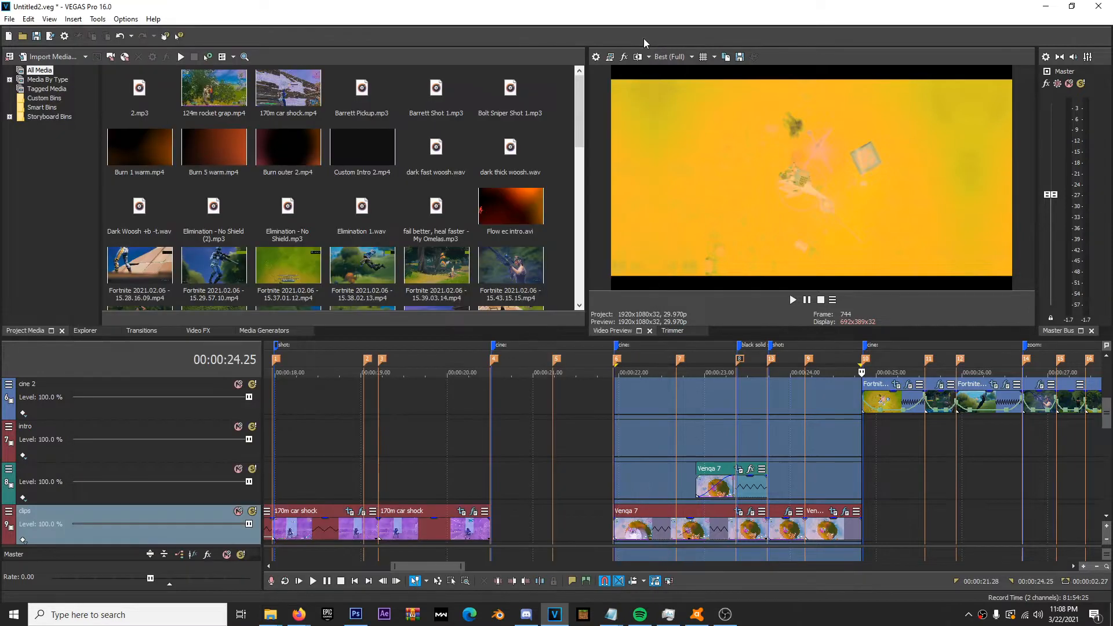
- Go through the whole Venga 7 section frame by frame to examine its zoom, flash and transparent overlay effects
click(652, 447)
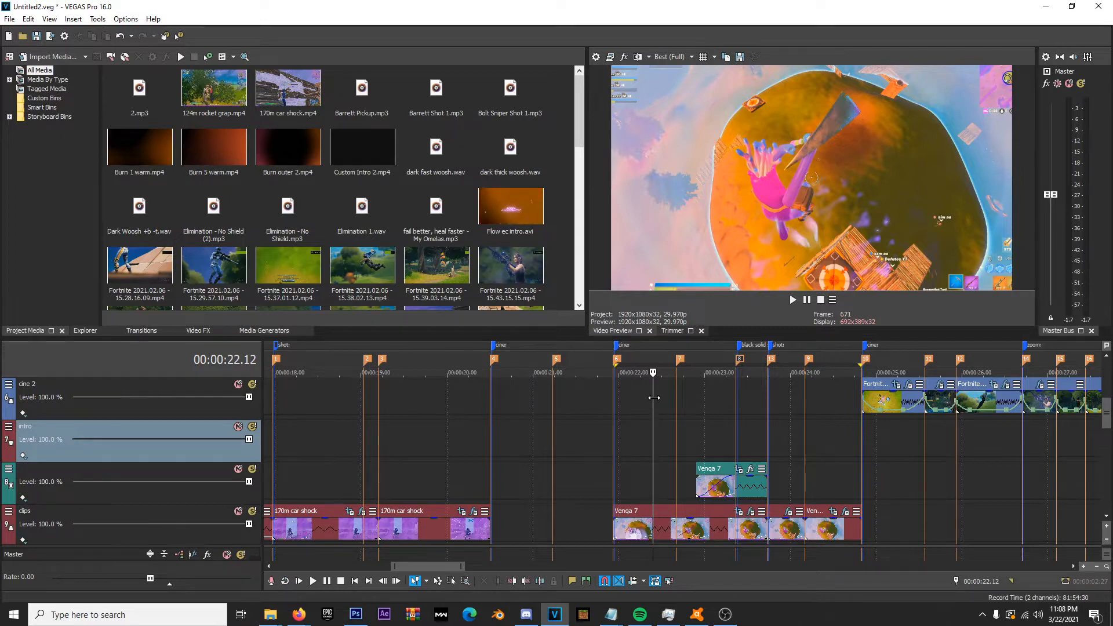
key(ctrl+Left)
key(Right)
key(Right)
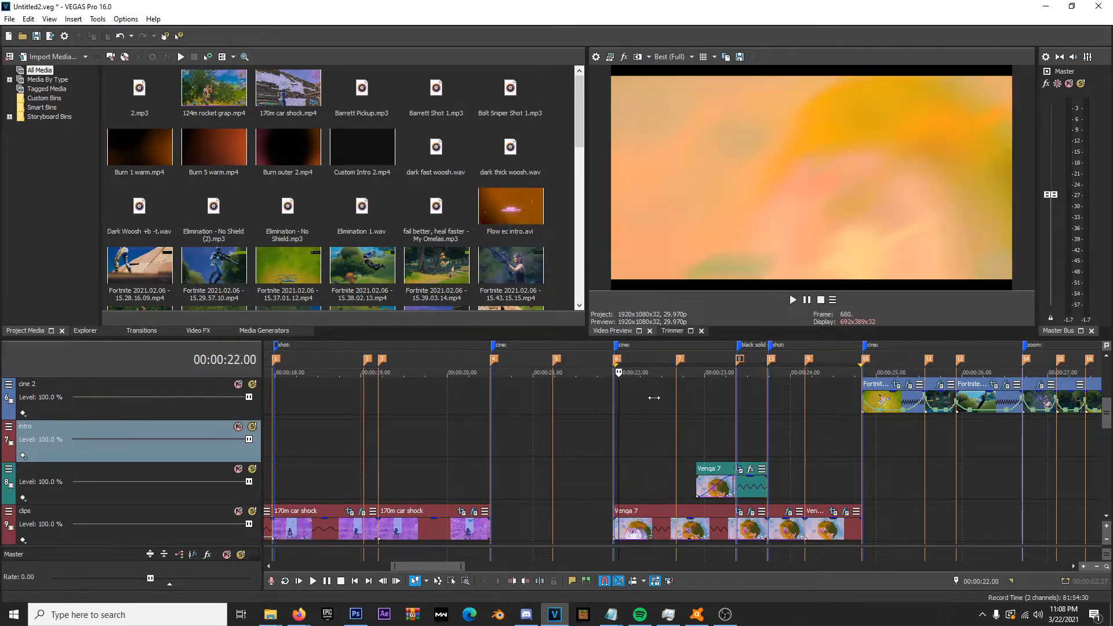
key(Right)
key(Right)
key(Right)
key(Right)
key(Right)
key(Right)
key(Right)
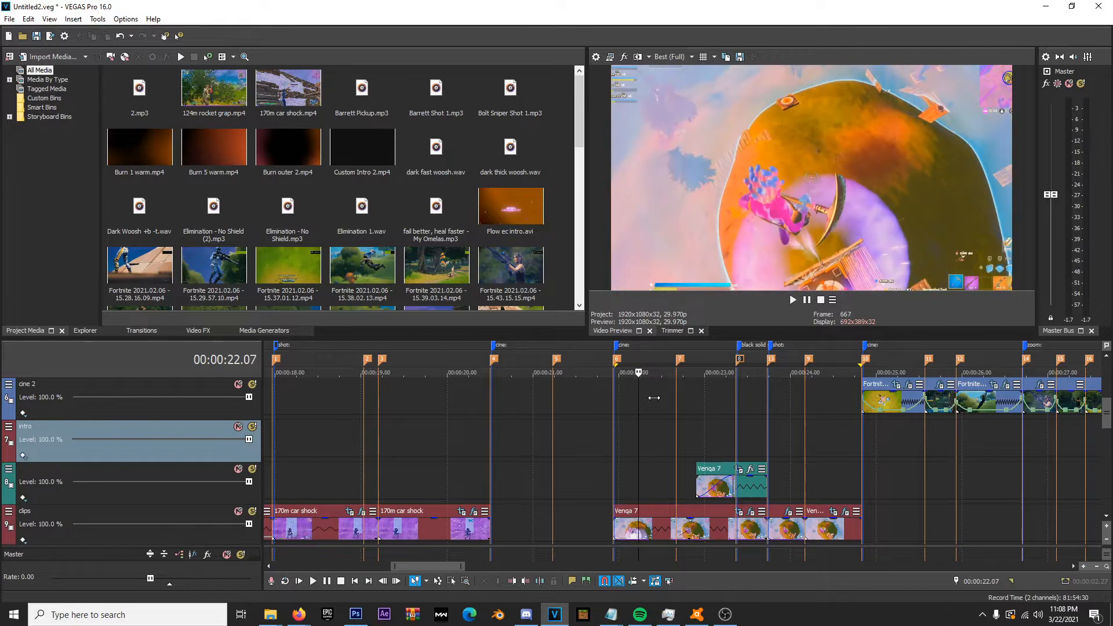
key(Right)
key(Right)
key(Right)
key(Right)
key(Right)
key(Right)
key(Right)
key(Right)
key(Right)
key(Right)
key(Right)
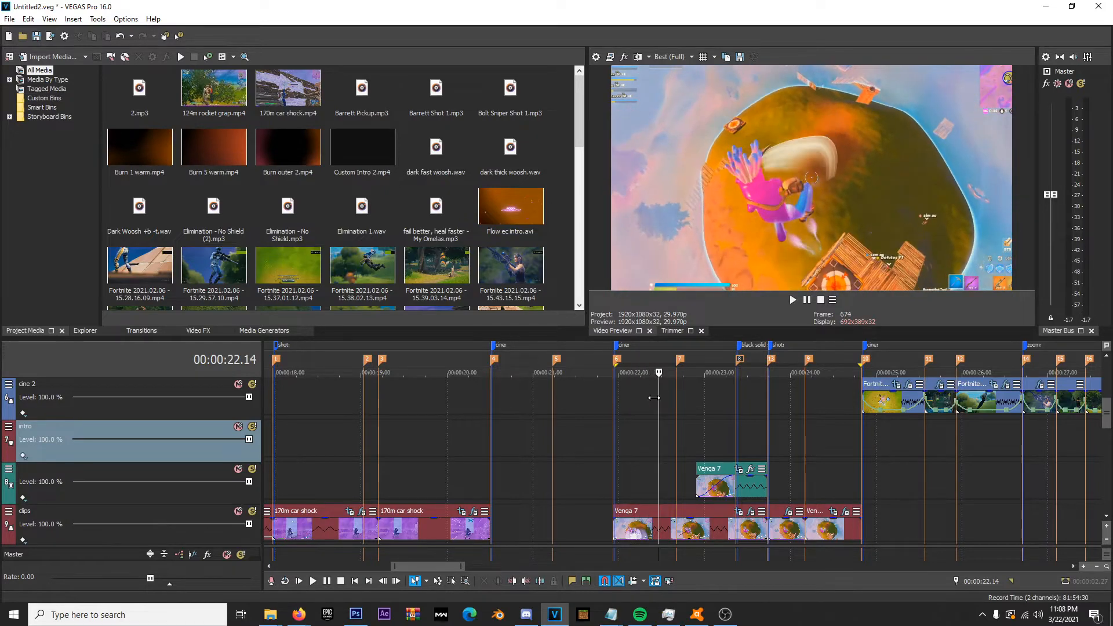
key(Right)
key(Right)
key(Right)
key(Right)
key(Right)
key(Right)
key(Right)
key(Right)
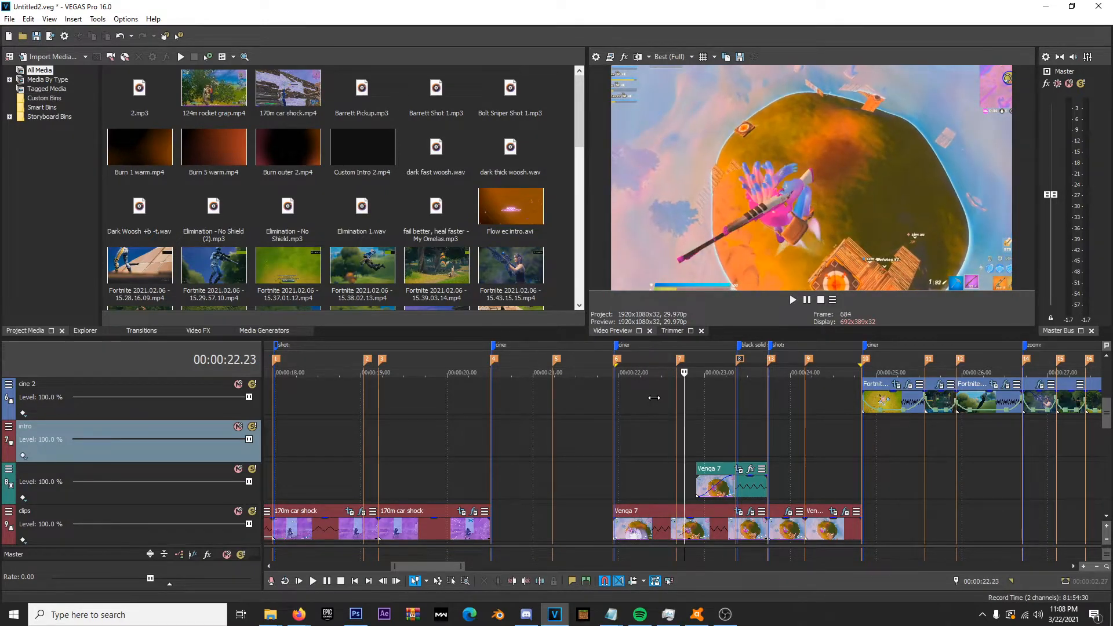
key(Right)
key(Right)
key(Right)
key(Right)
key(Right)
key(Right)
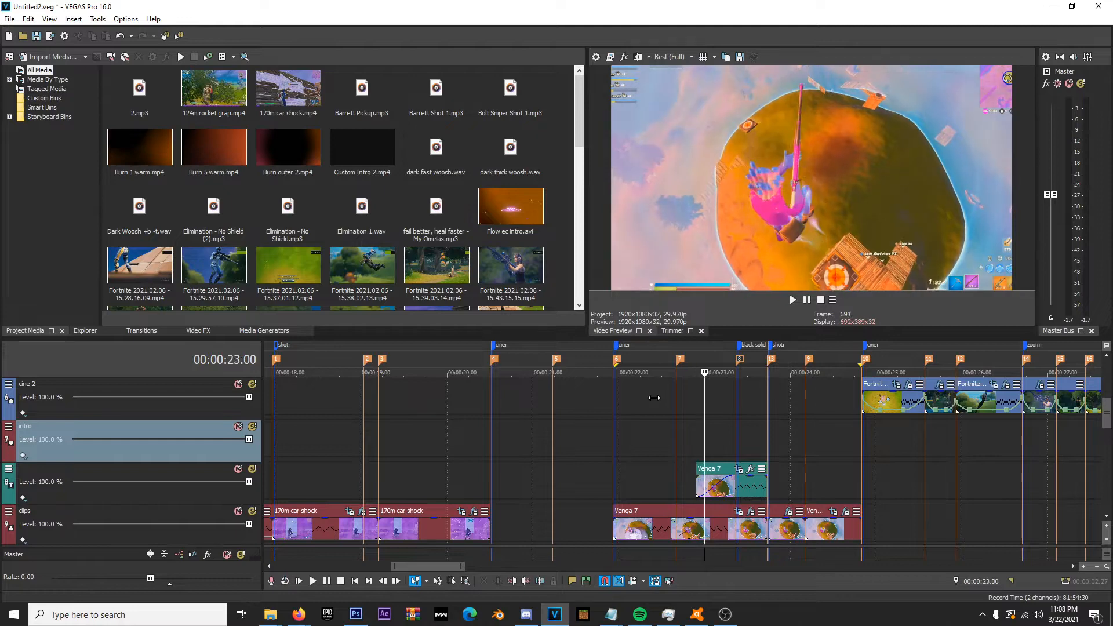
key(Right)
key(Right)
key(Right)
key(Right)
key(Right)
key(Right)
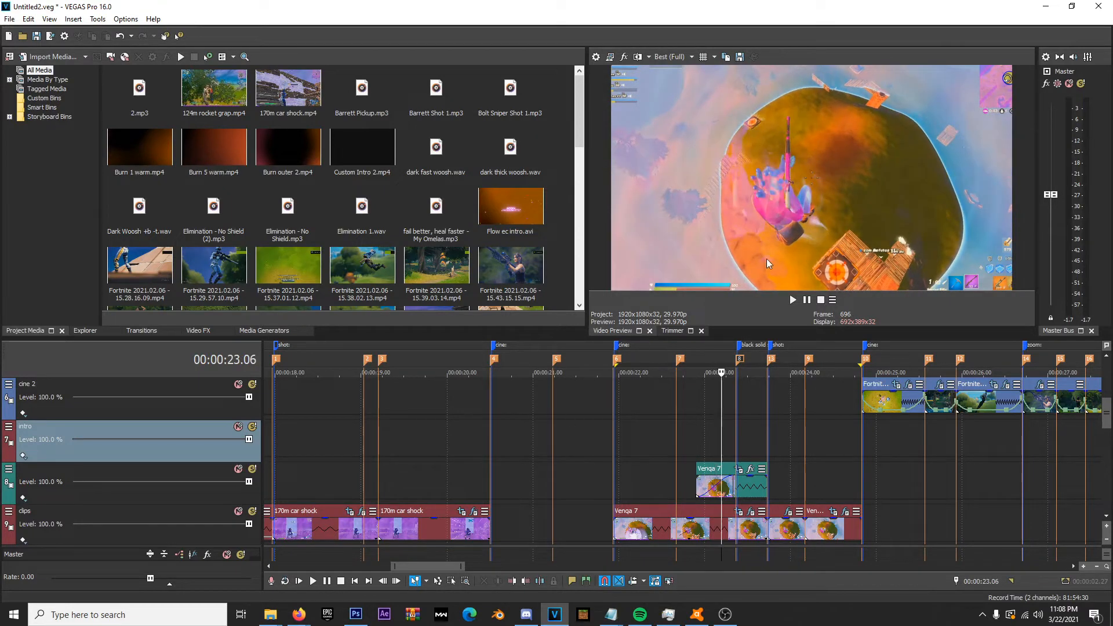
key(Right)
key(Right)
key(Right)
key(Right)
key(Right)
key(Right)
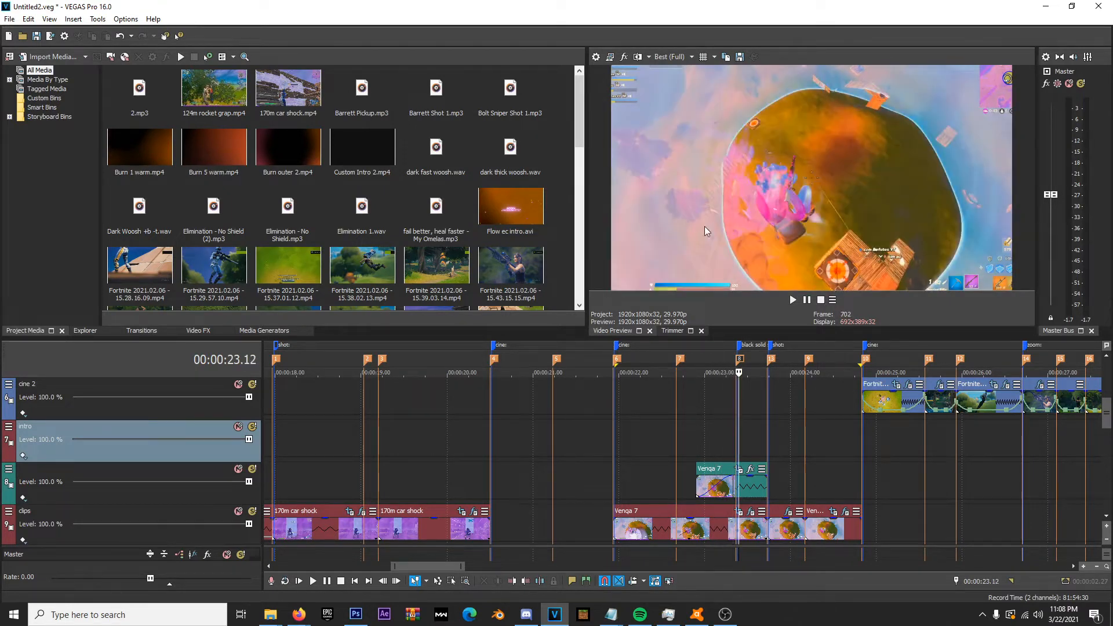
key(Right)
key(Right)
key(Right)
key(Right)
key(Right)
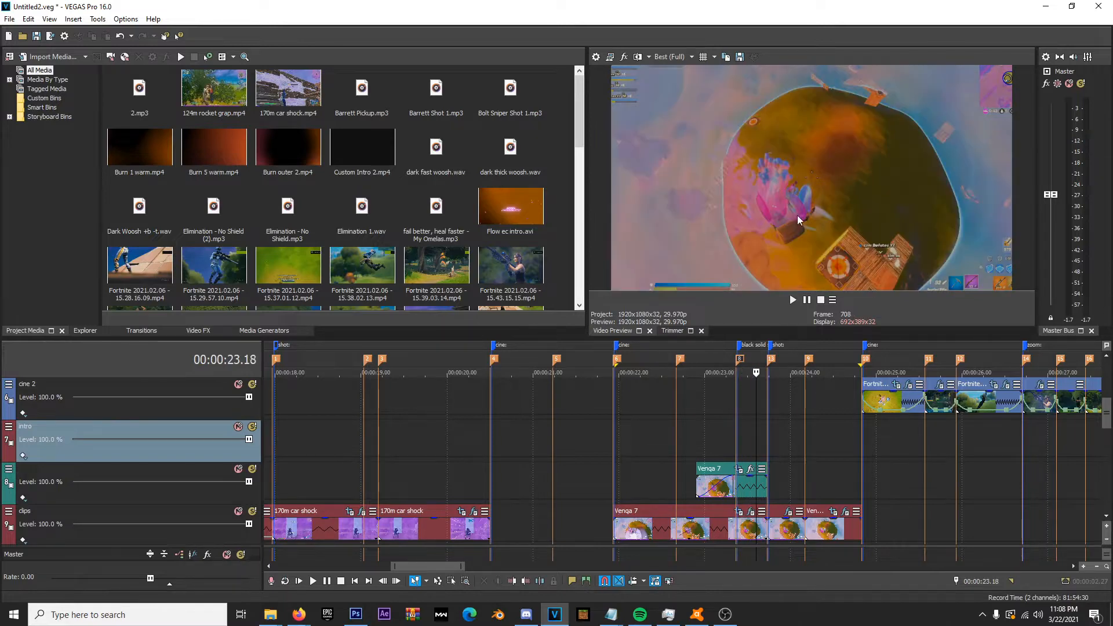
key(Right)
key(Right)
key(Right)
key(Right)
key(Right)
key(Right)
key(Right)
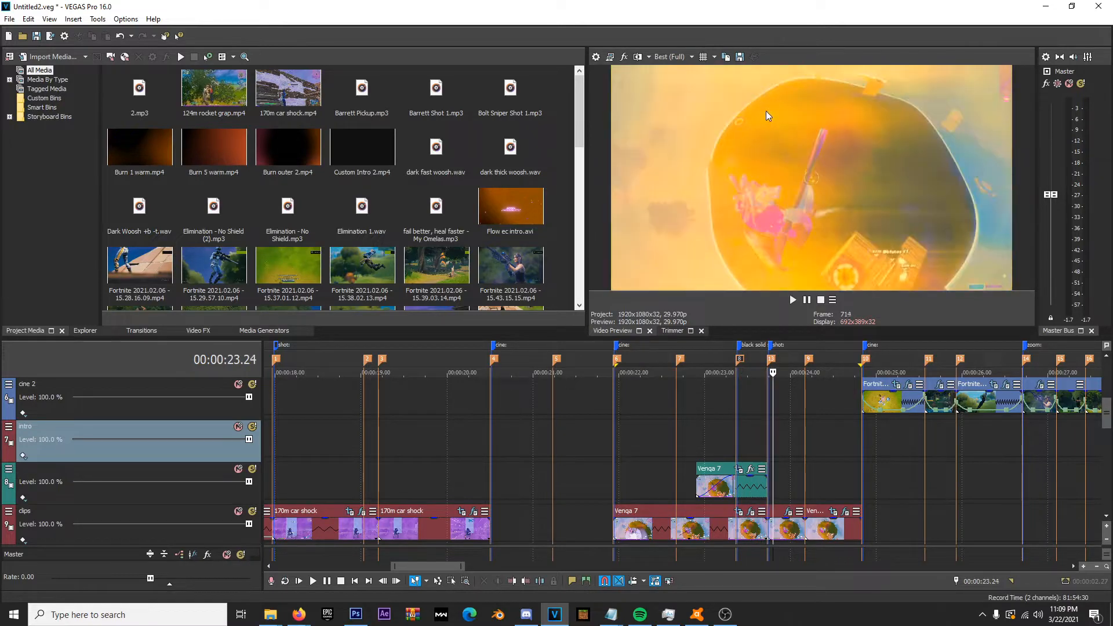
key(Right)
key(Right)
key(Right)
key(Right)
key(Right)
key(Right)
key(Right)
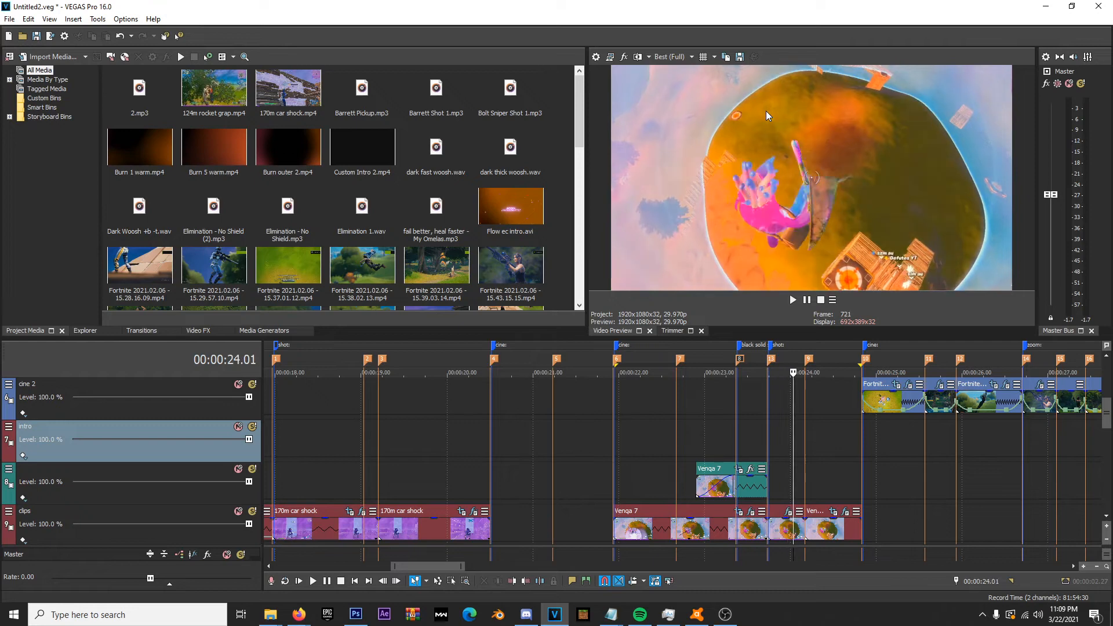
key(Right)
key(Right)
key(Right)
key(Right)
key(Right)
key(Right)
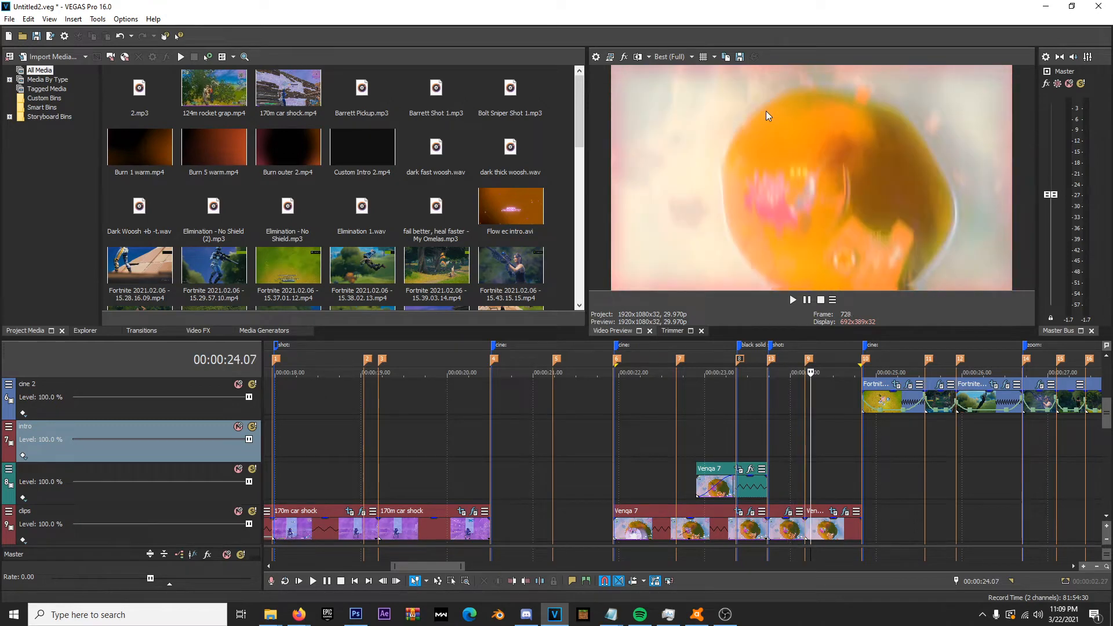
key(Right)
key(Right)
key(Right)
key(Right)
key(Right)
key(Right)
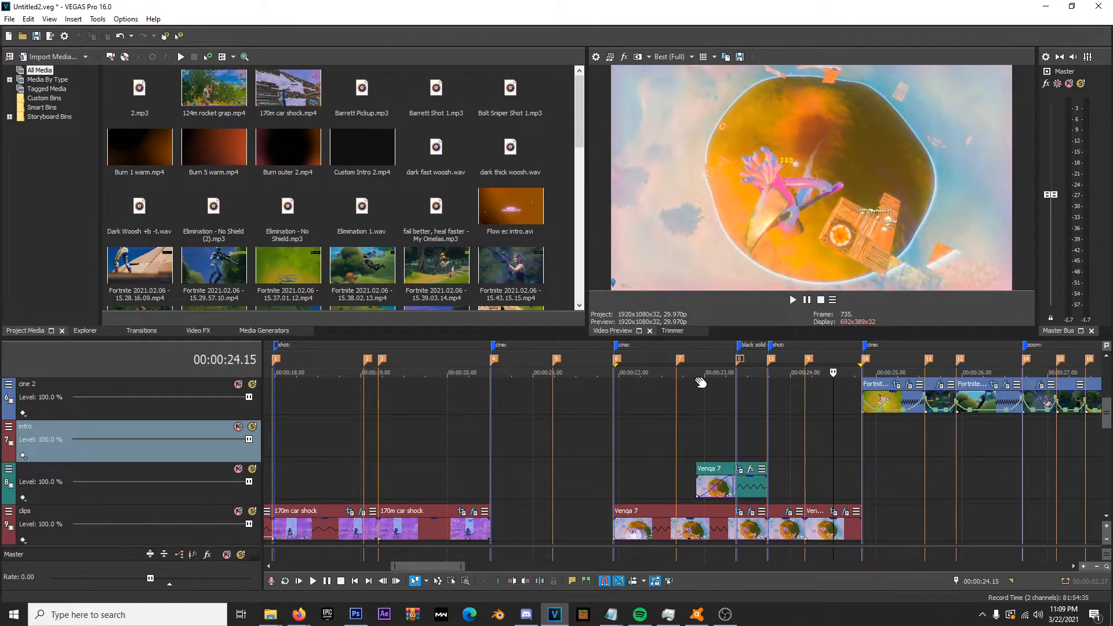
key(Right)
key(Right)
key(Right)
key(Right)
key(Right)
key(Right)
key(Right)
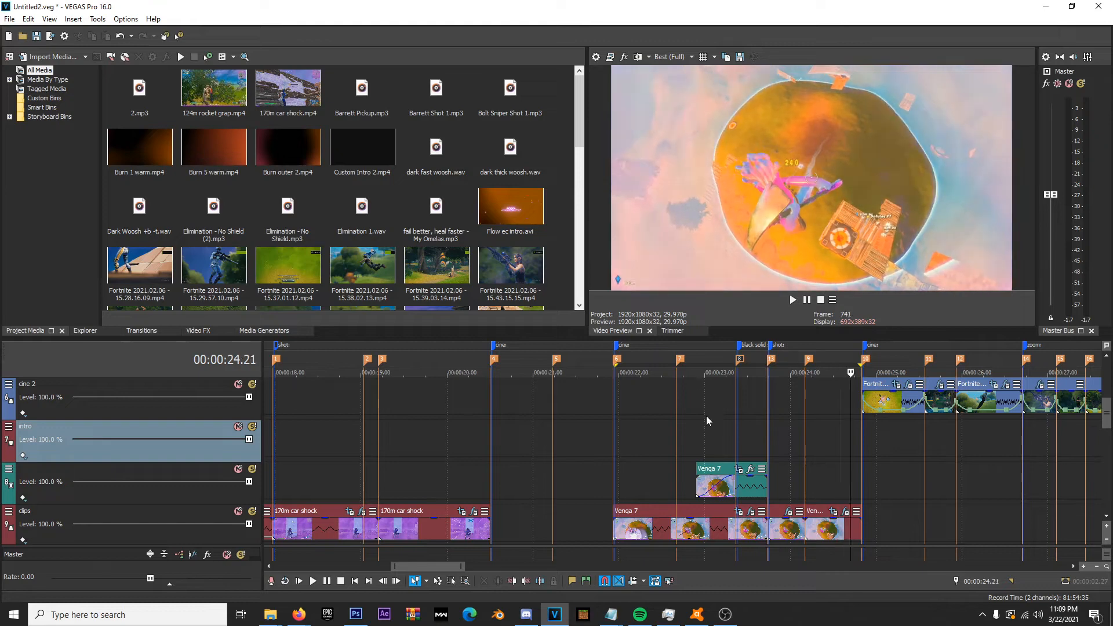
key(Right)
key(Right)
key(BackSpace)
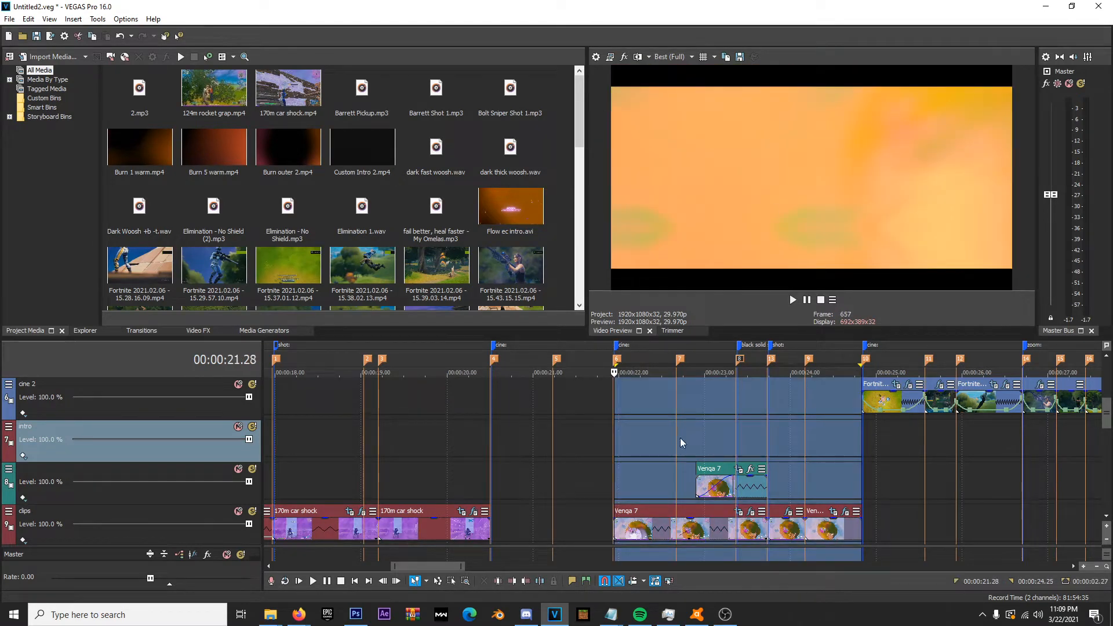
- Lower the master bus volume to about -41.6 dB and preview the Venga 7 section from its start
click(614, 397)
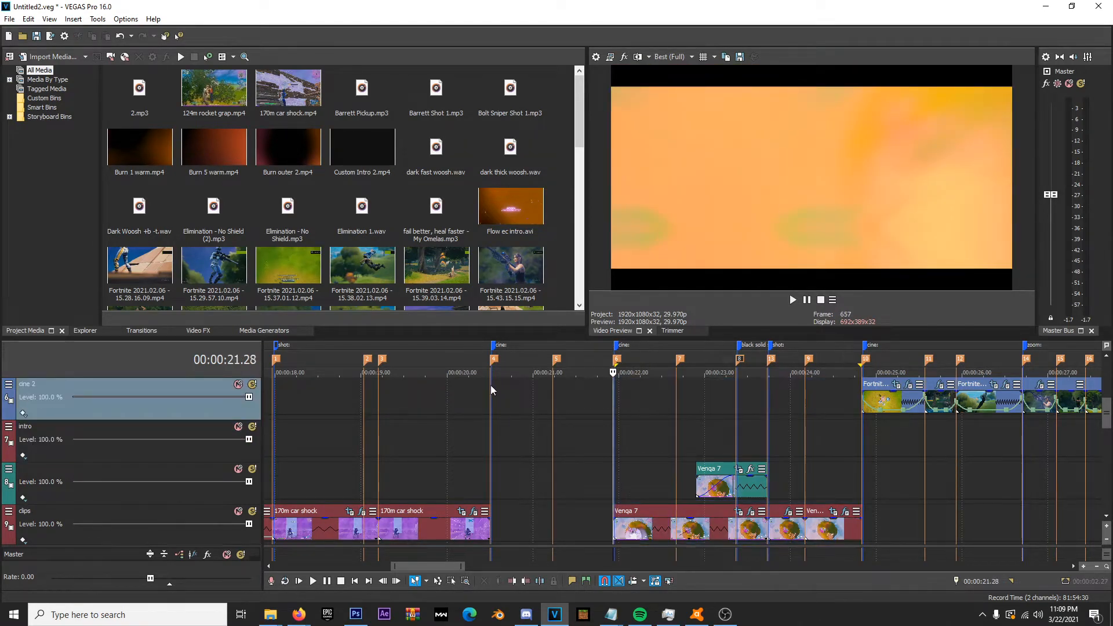
key(space)
key(space)
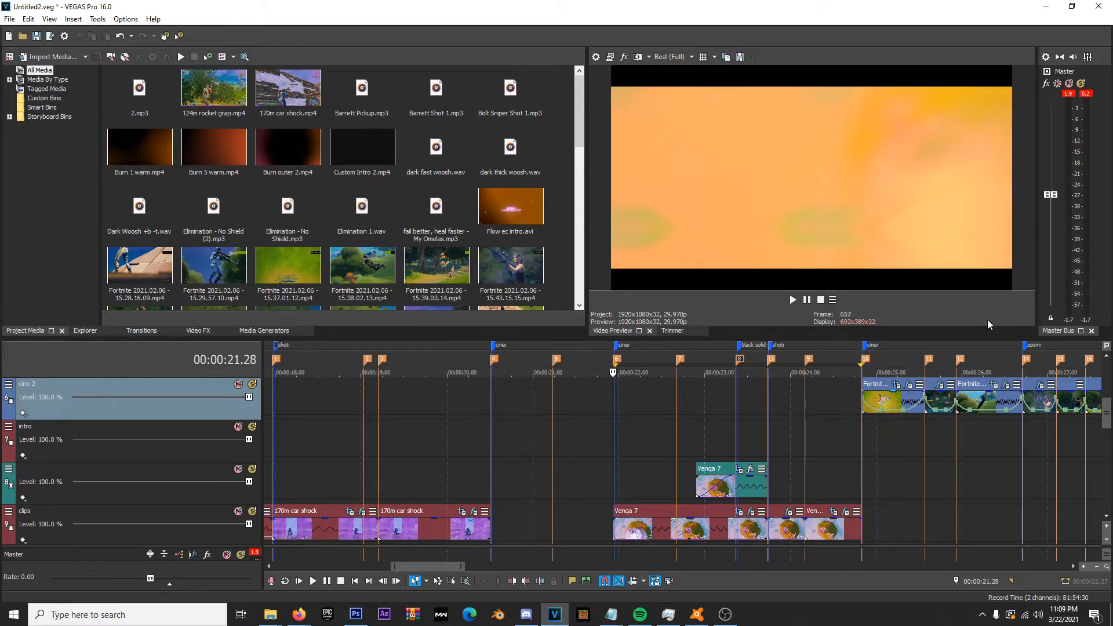
drag(1052, 196, 1066, 295)
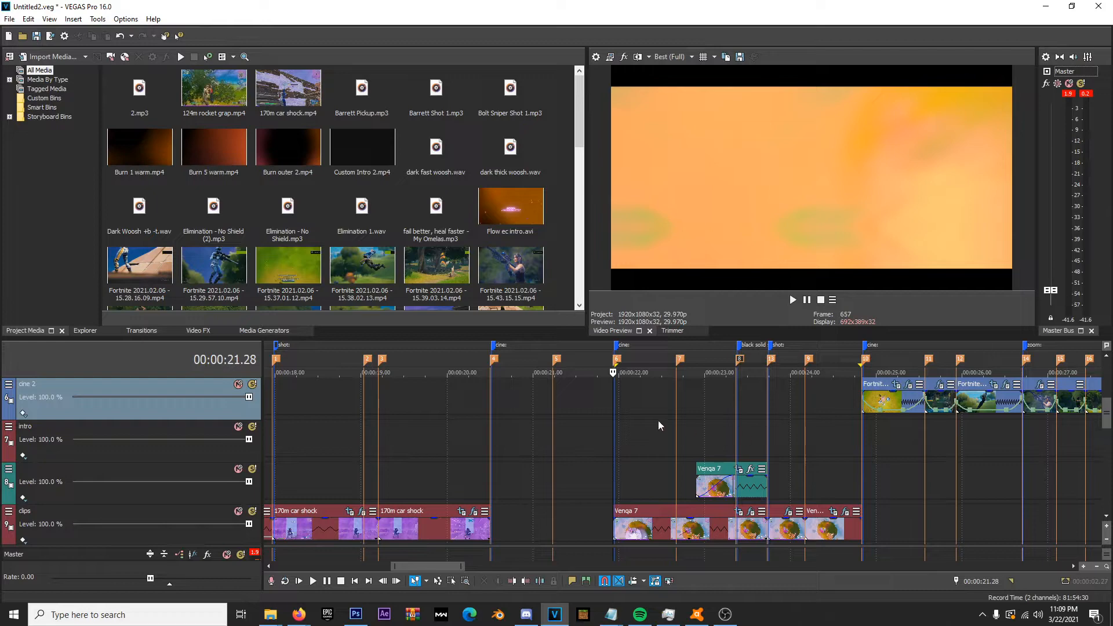
key(space)
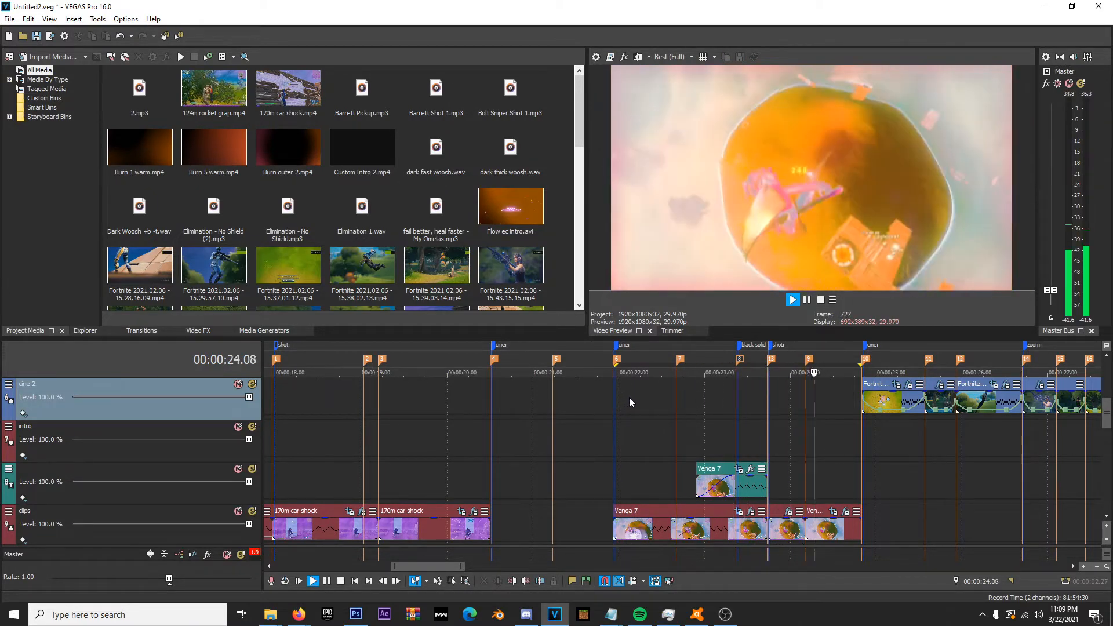
key(space)
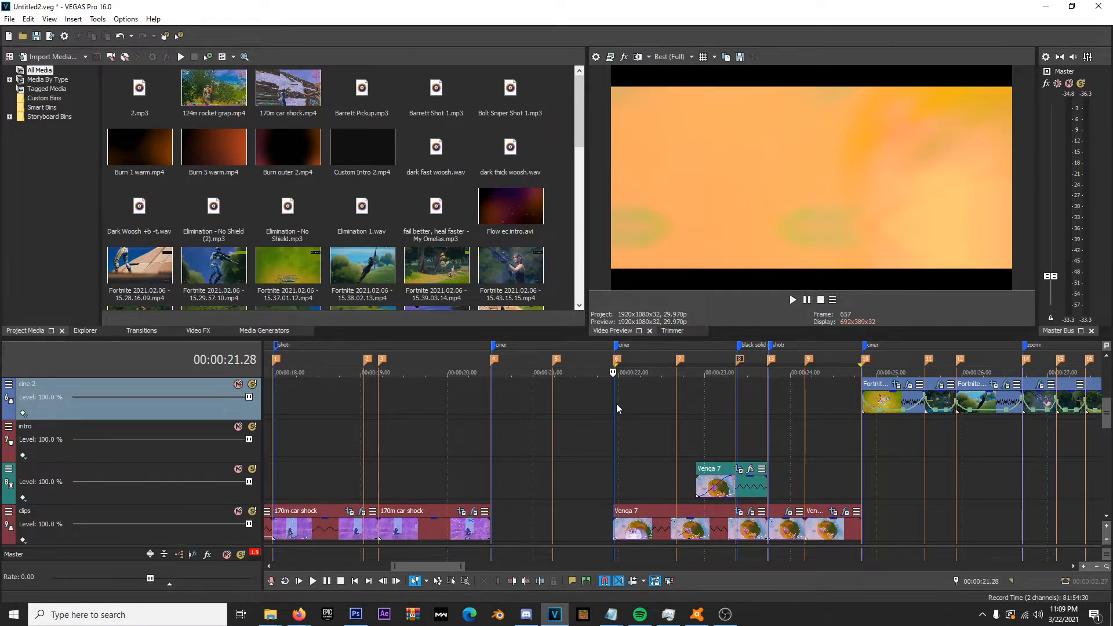
- Replay the Venga 7 section from its start and pause at 00:00:23.11, near the black solid marker
key(space)
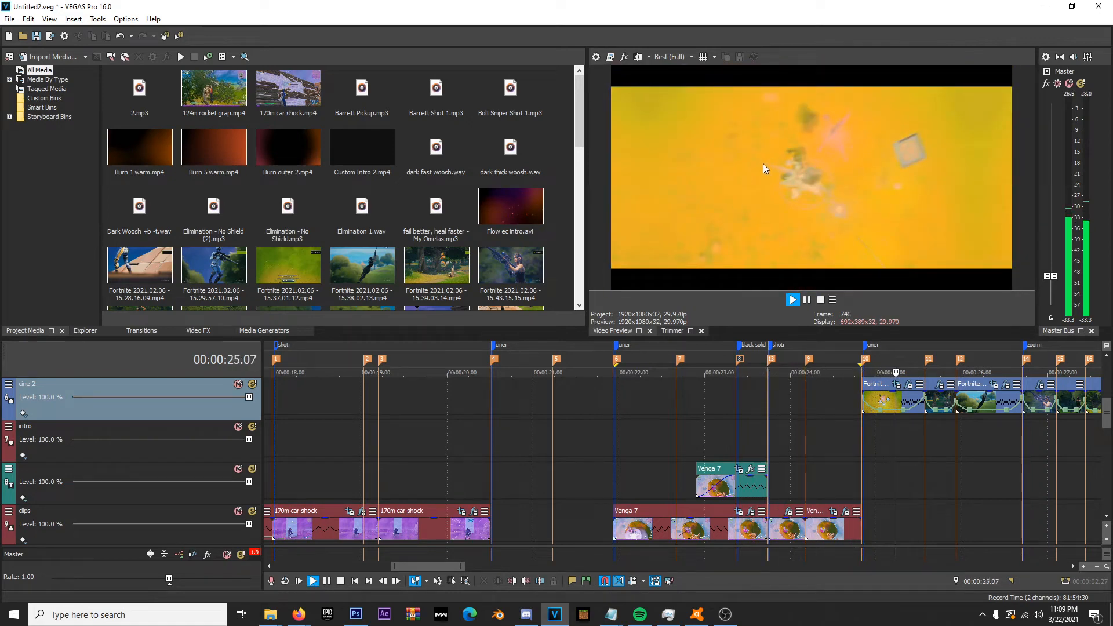
key(space)
key(space)
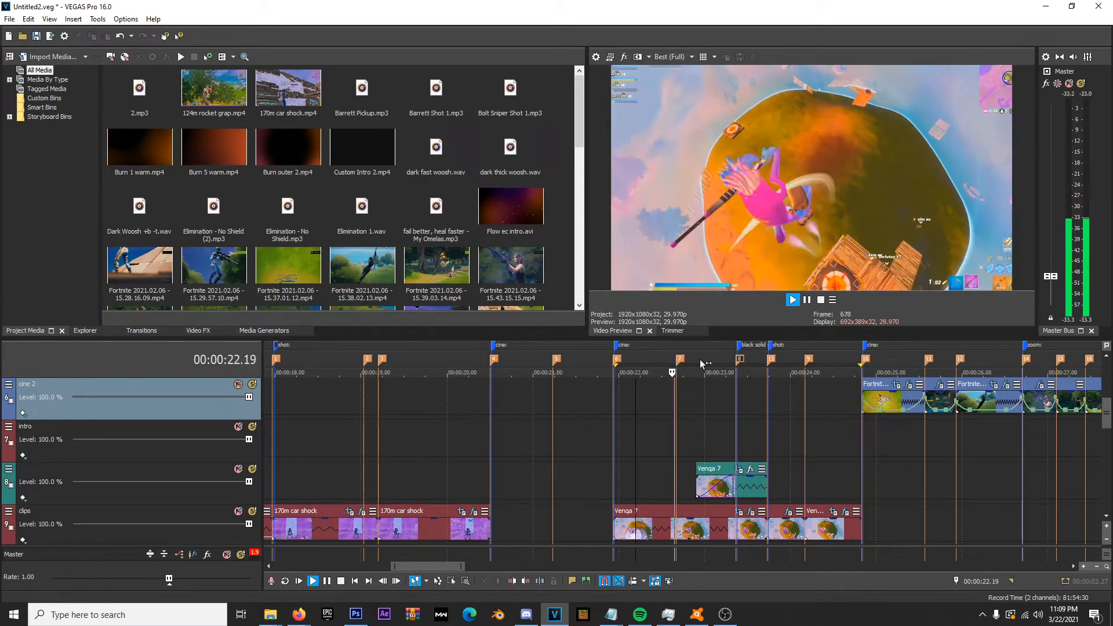
key(Return)
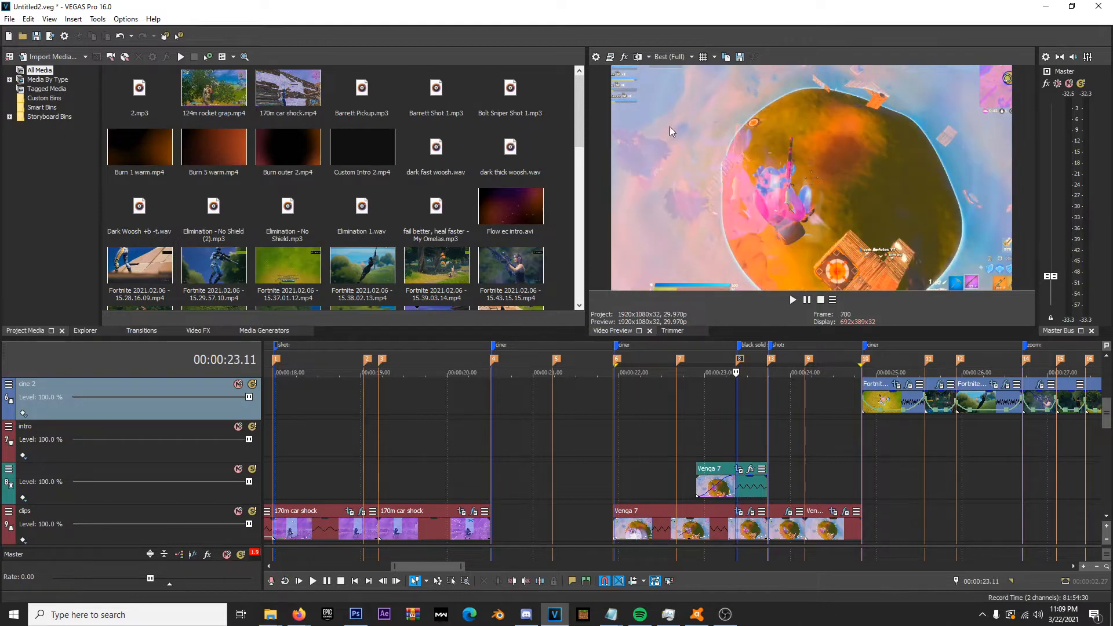
- Delete the unnamed overlay track above the clips track and insert an empty video track in its place
right_click(129, 471)
click(154, 337)
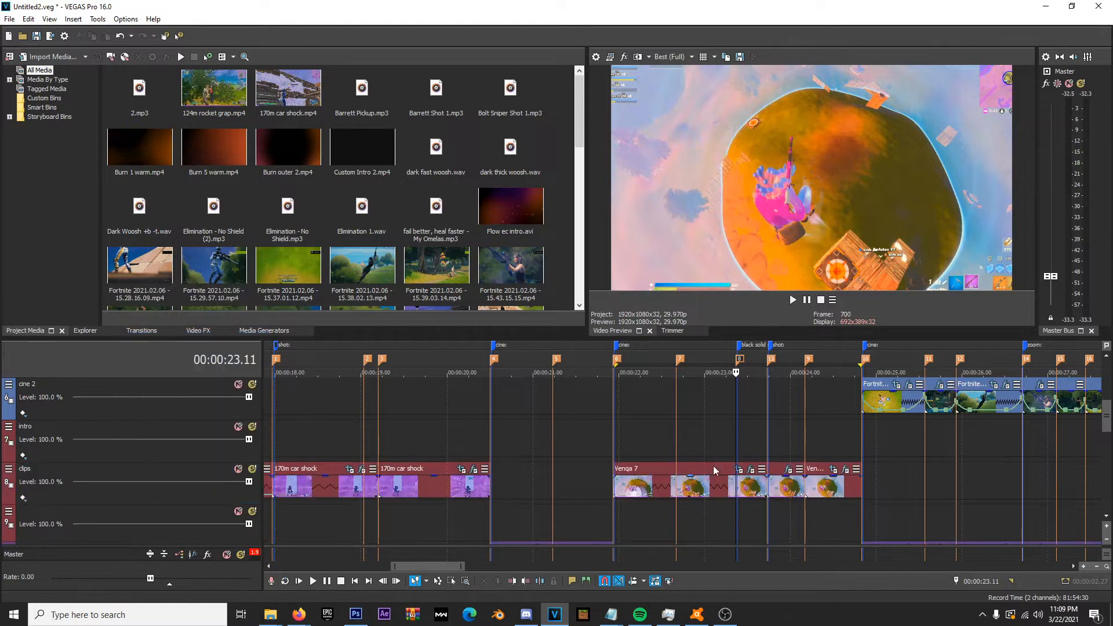
click(731, 446)
click(687, 458)
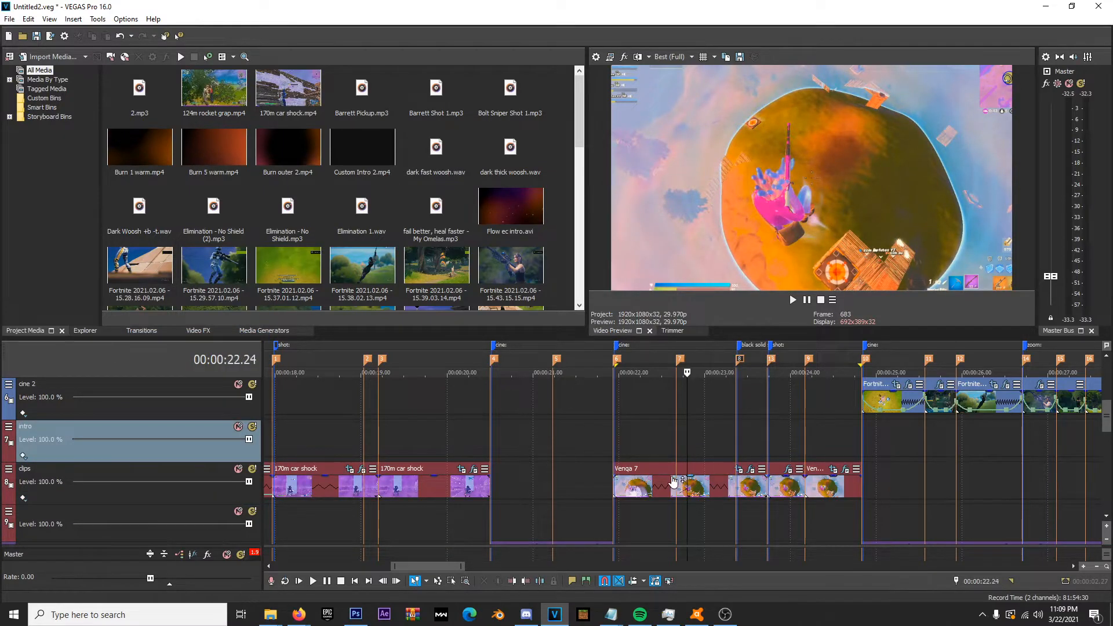
right_click(571, 478)
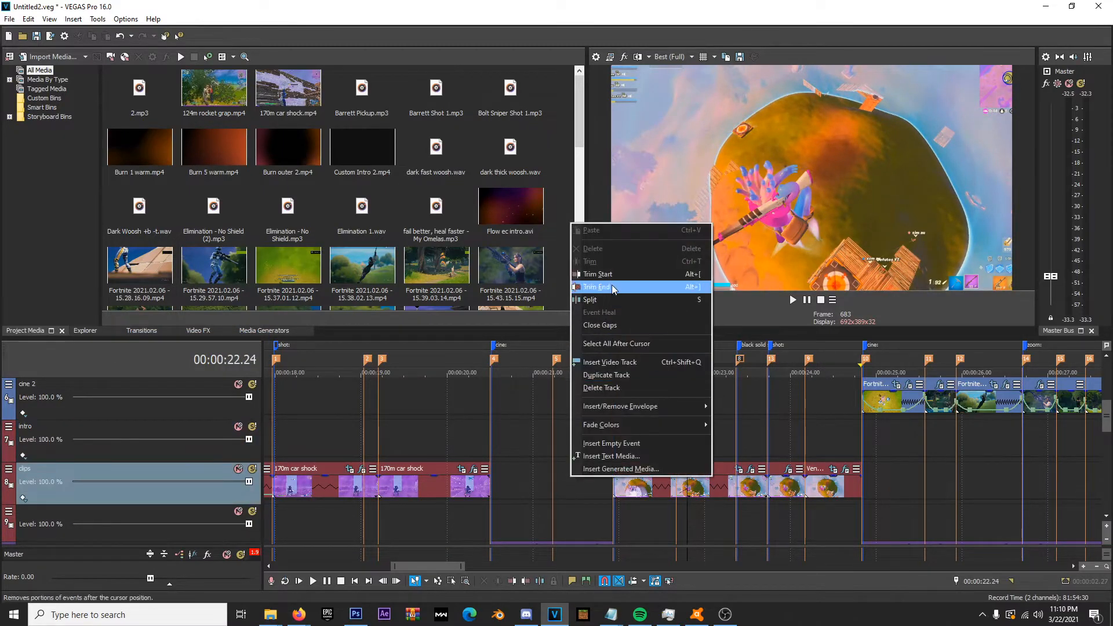
click(648, 368)
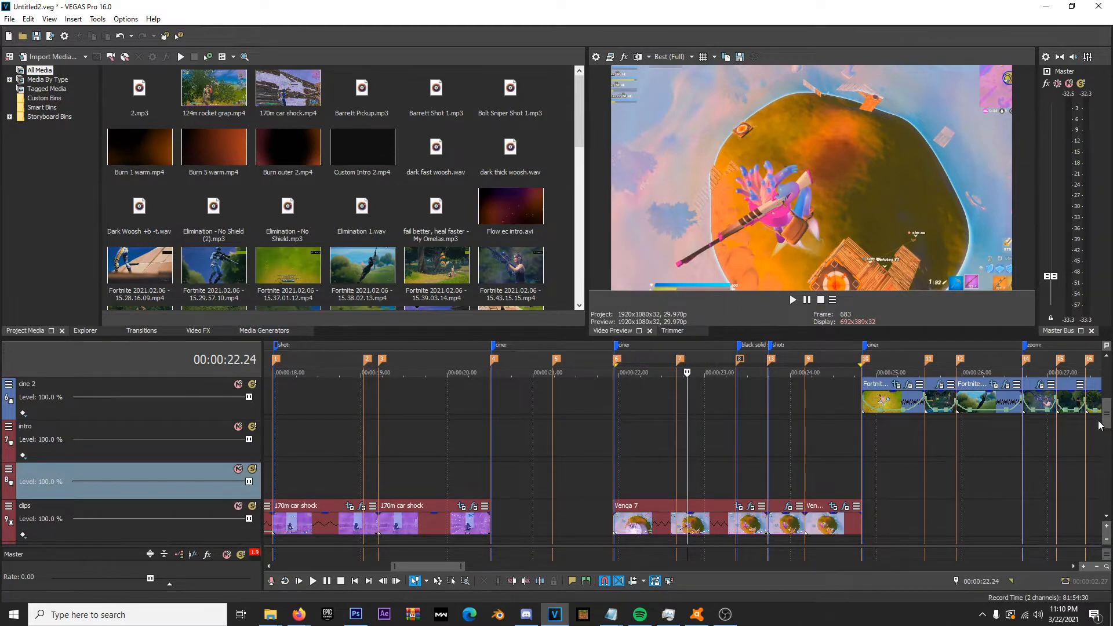
scroll(1099, 428, down, 1)
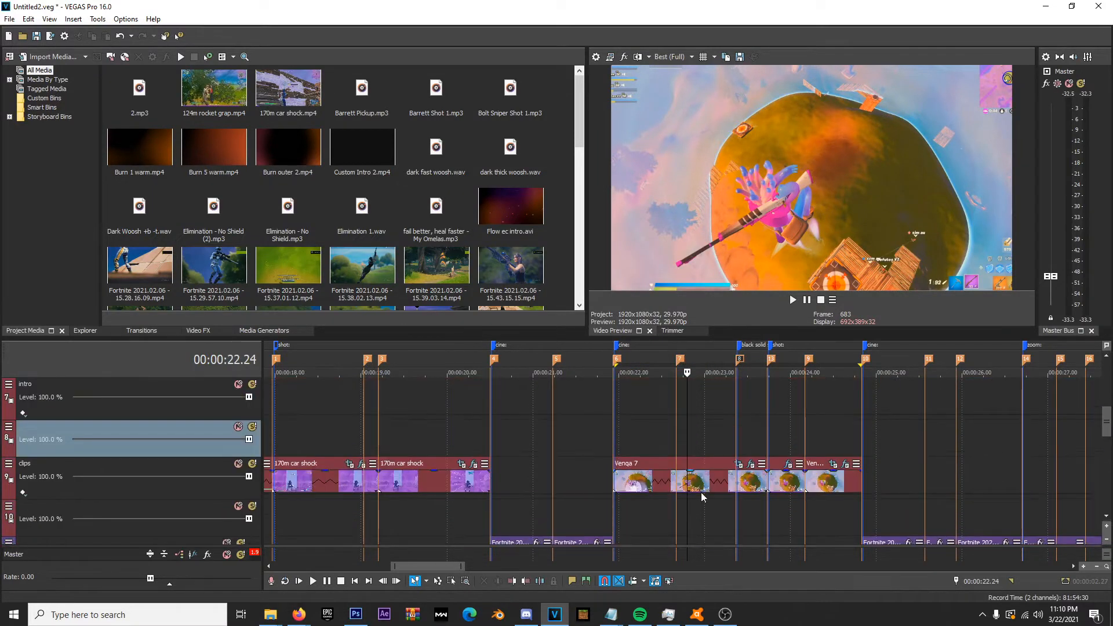
click(627, 472)
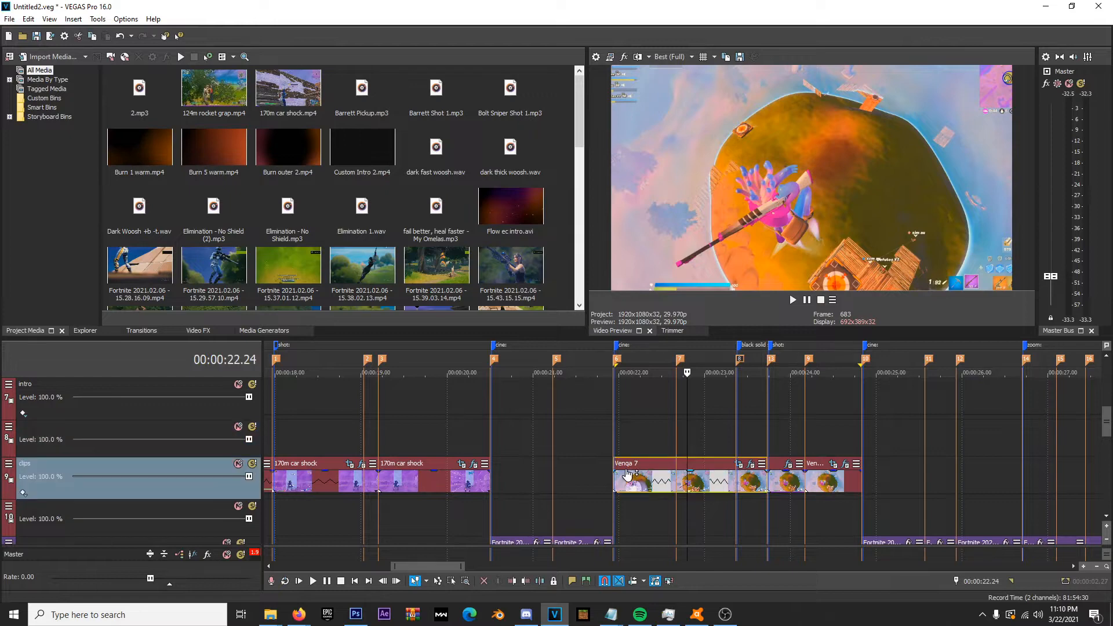
right_click(588, 479)
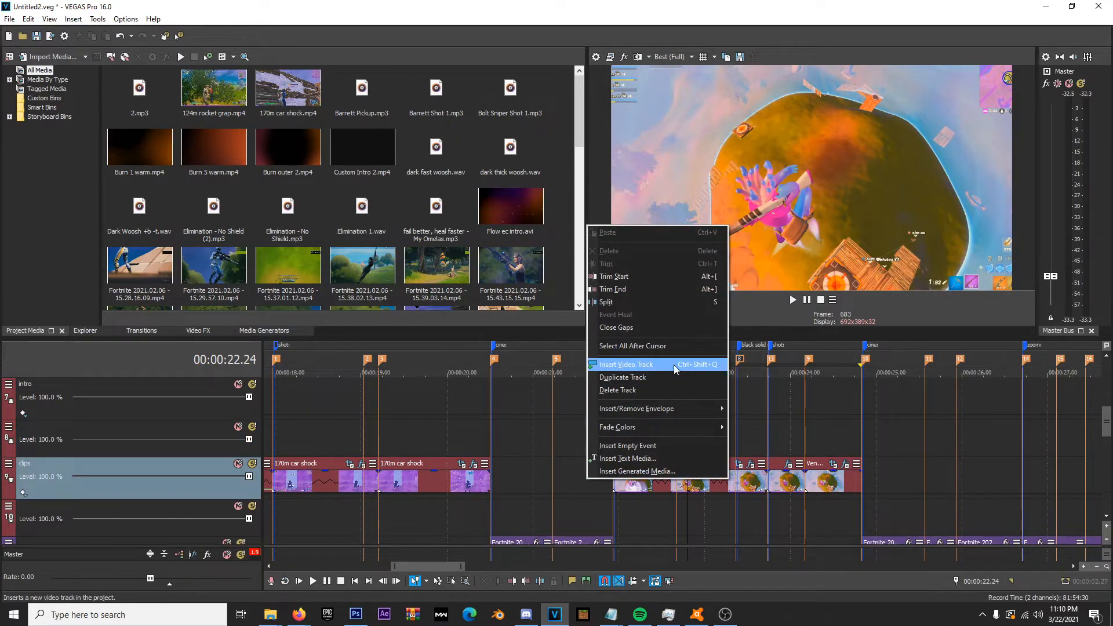
click(626, 364)
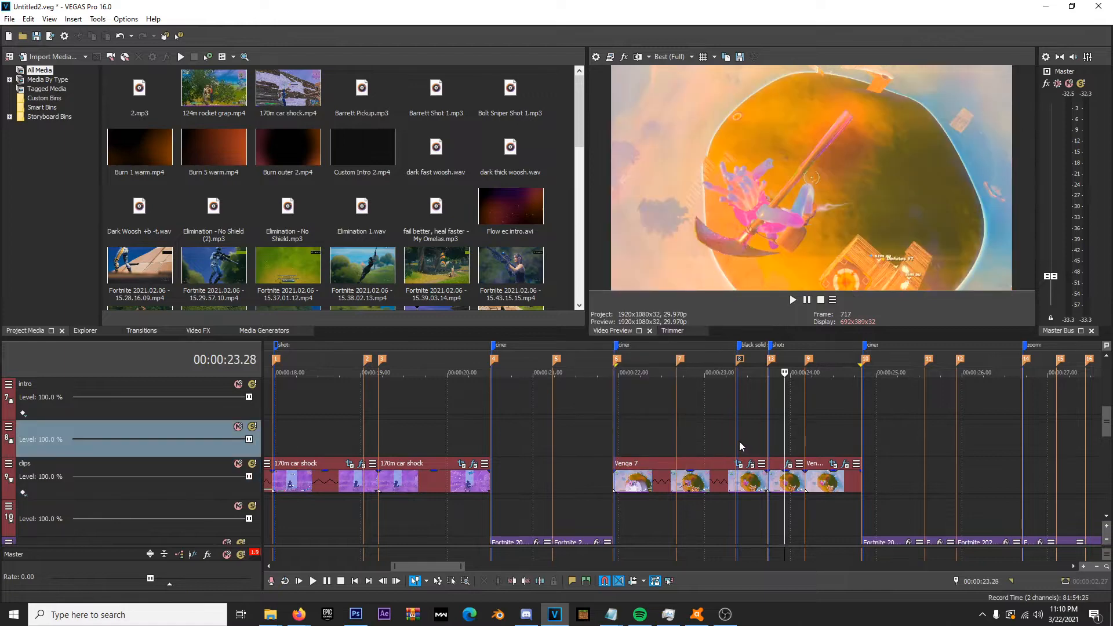
- Examine the frames at the start and end of the first Venga 7 clip and inside the two clips following it
click(662, 485)
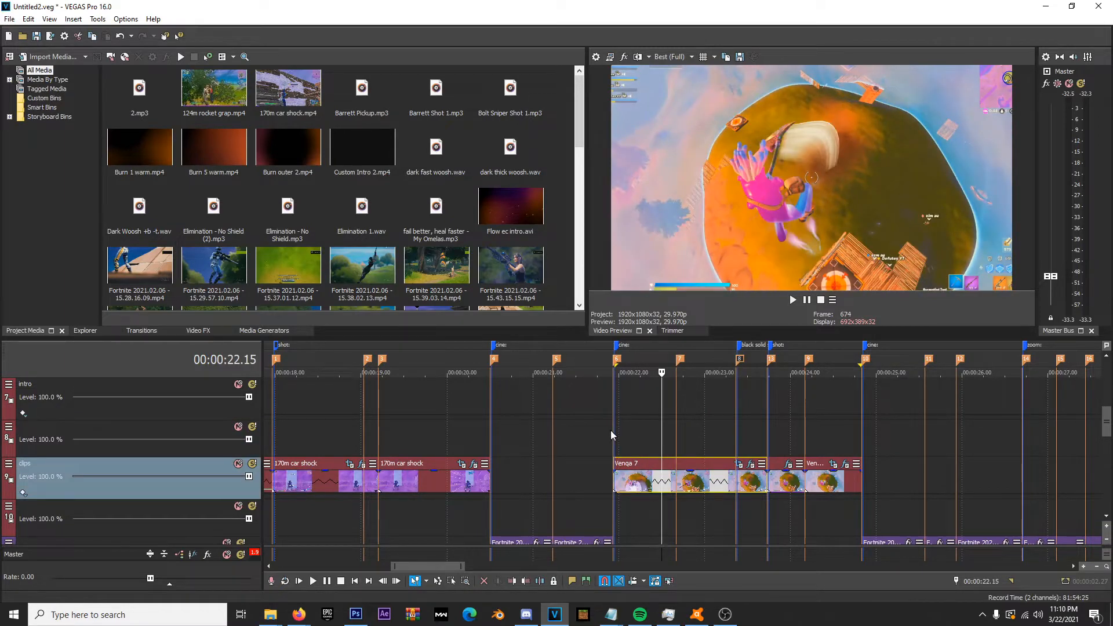
click(613, 431)
click(768, 440)
click(612, 436)
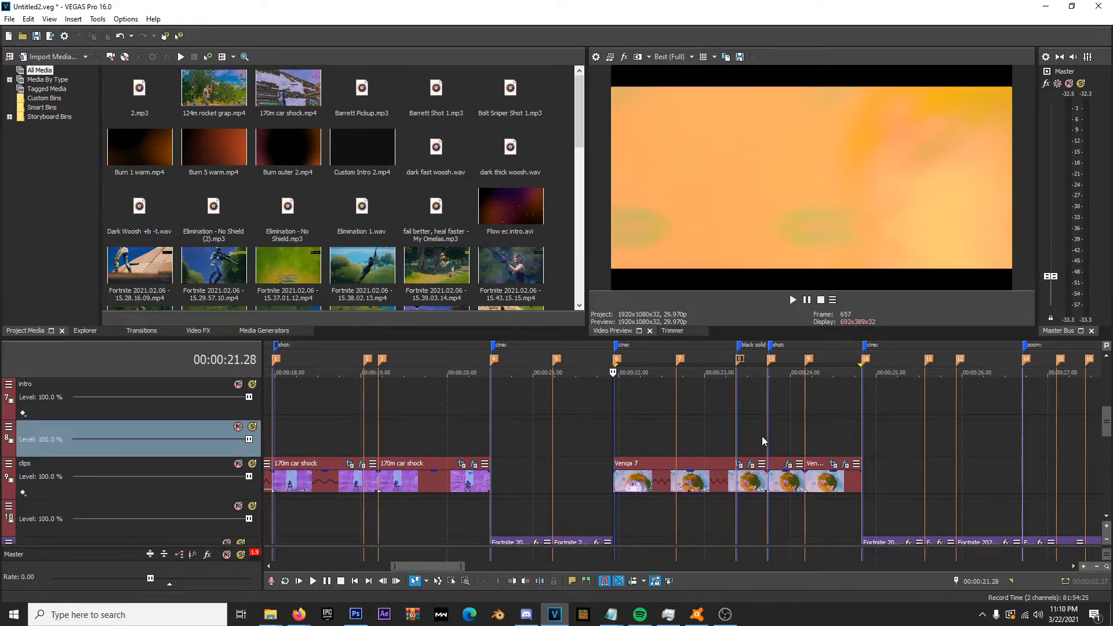
click(768, 438)
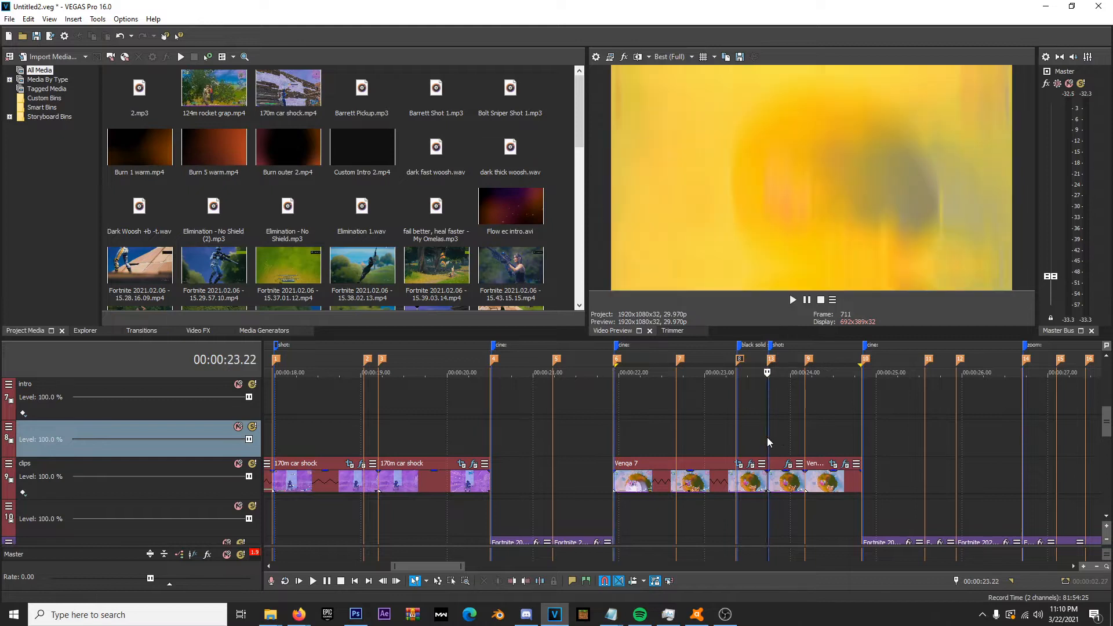
click(791, 486)
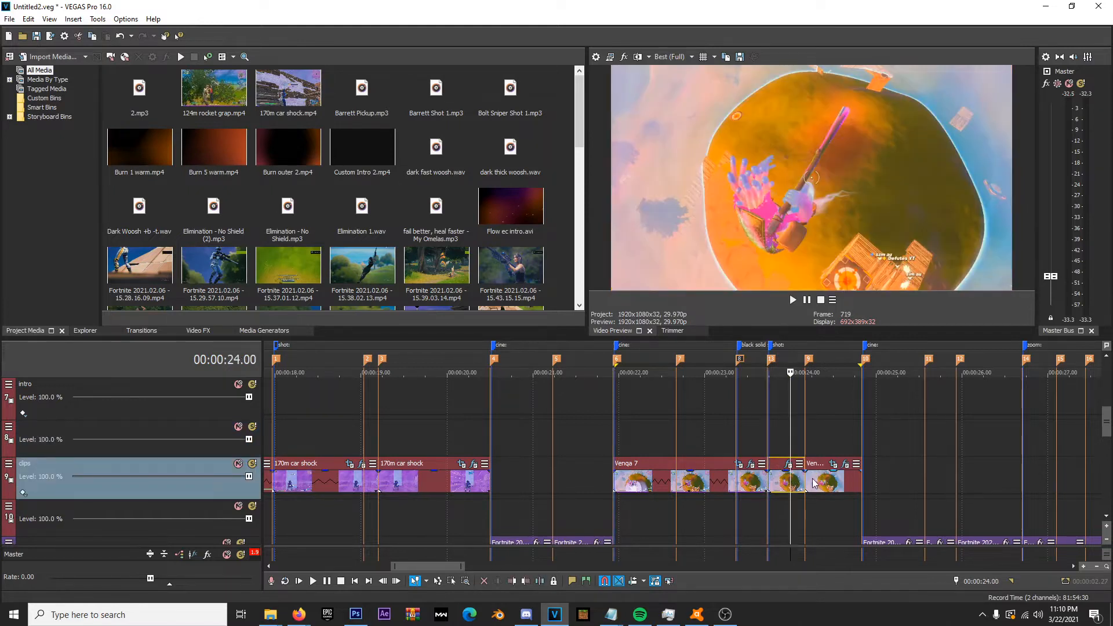
click(812, 483)
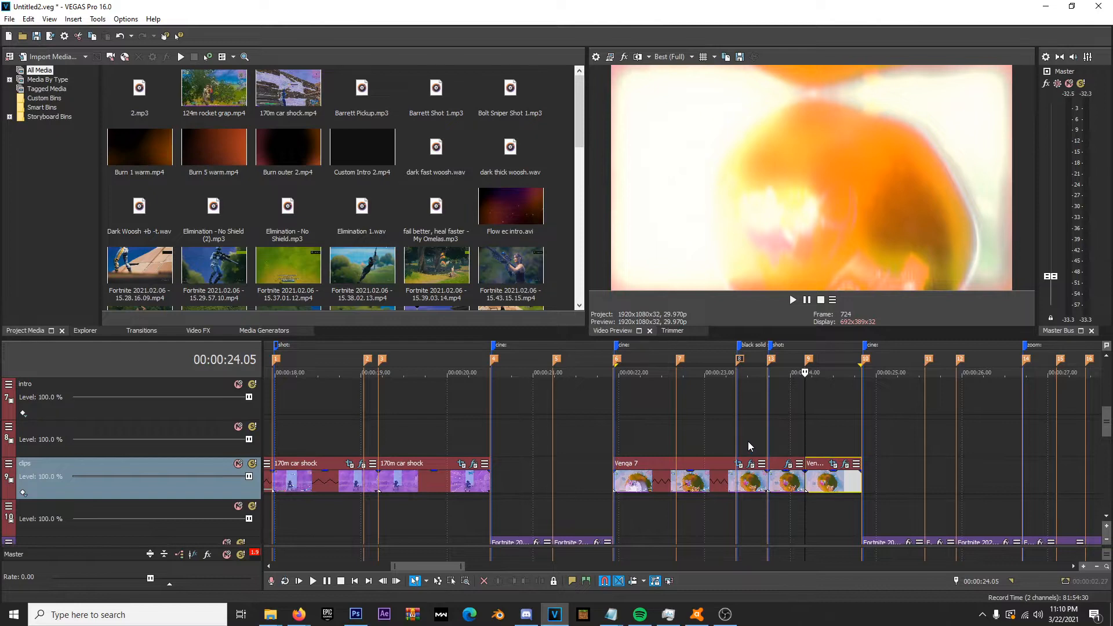
click(748, 441)
- Copy the first Venga 7 clip and paste it onto the empty track above, aligned at 00:00:21.28
click(696, 472)
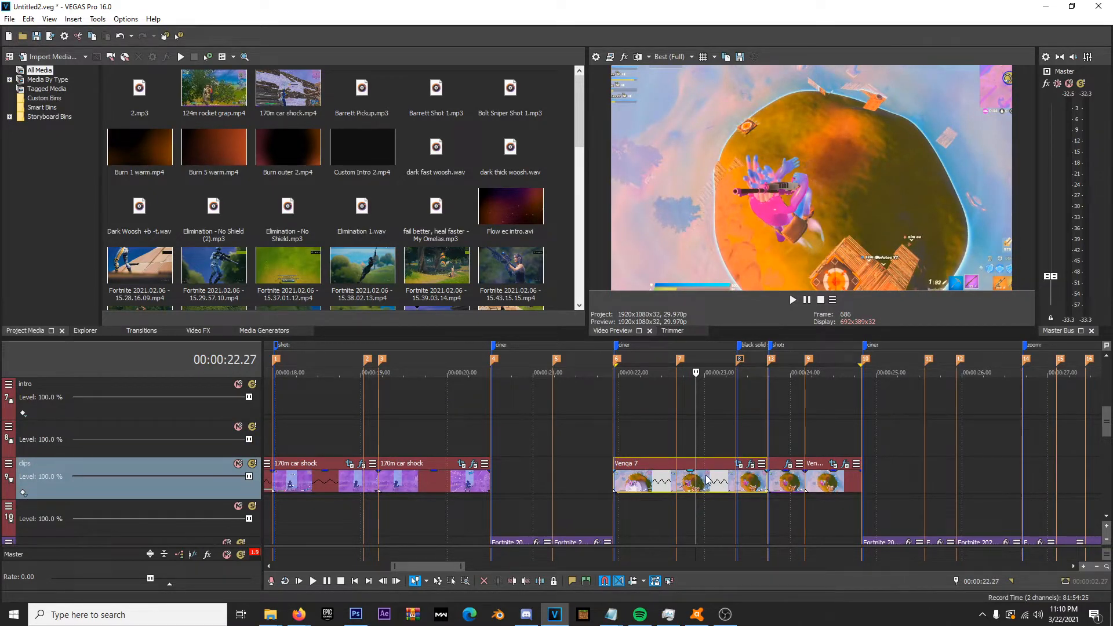
right_click(707, 479)
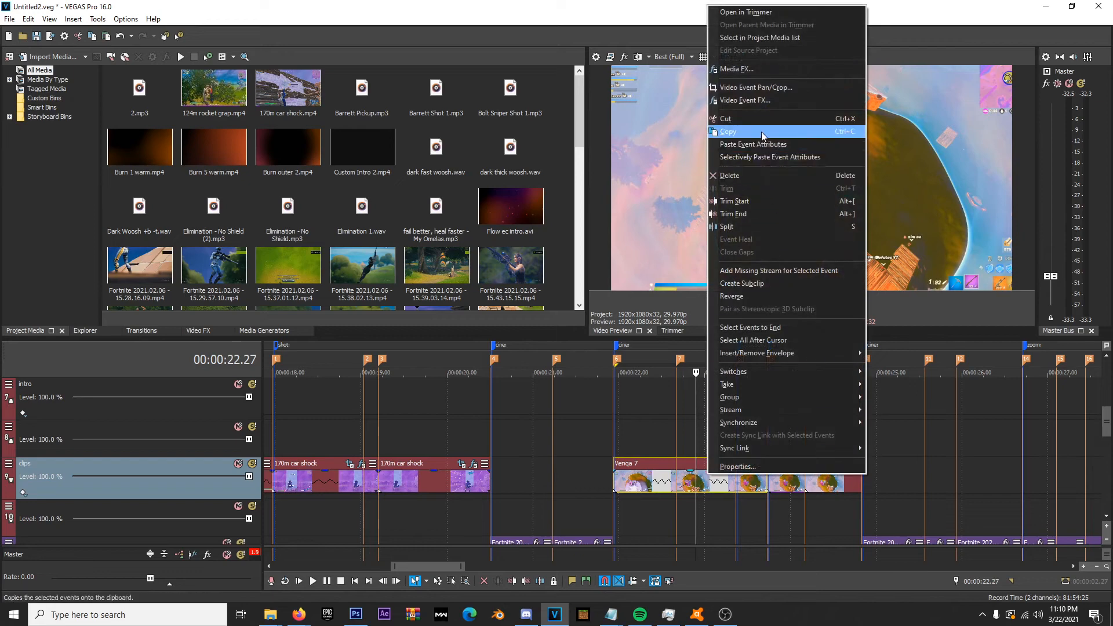
click(765, 134)
click(613, 438)
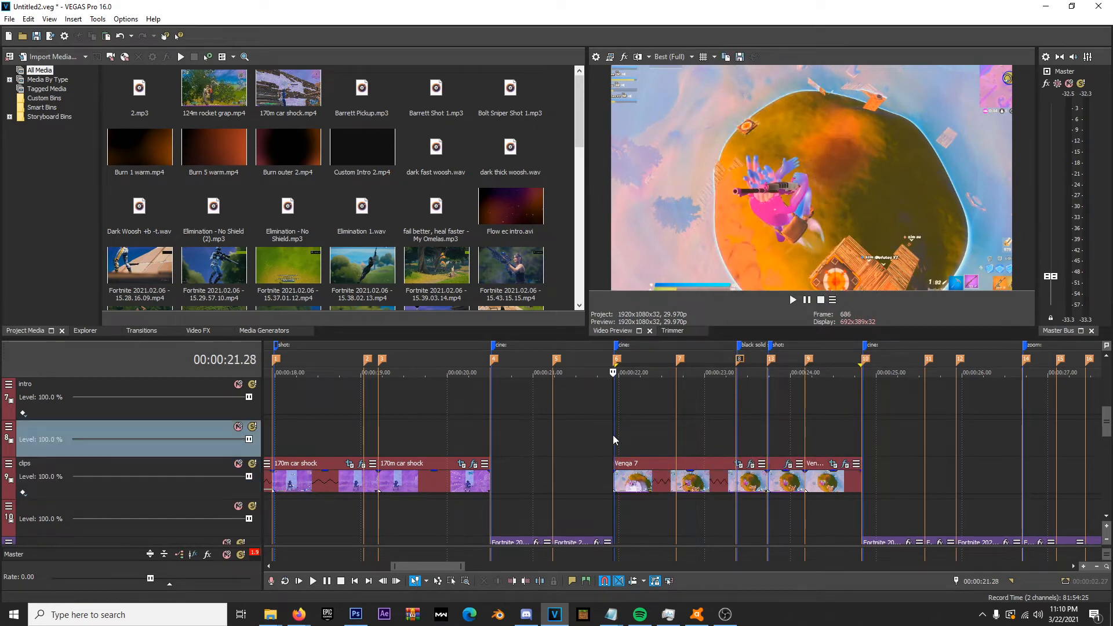
key(ctrl+v)
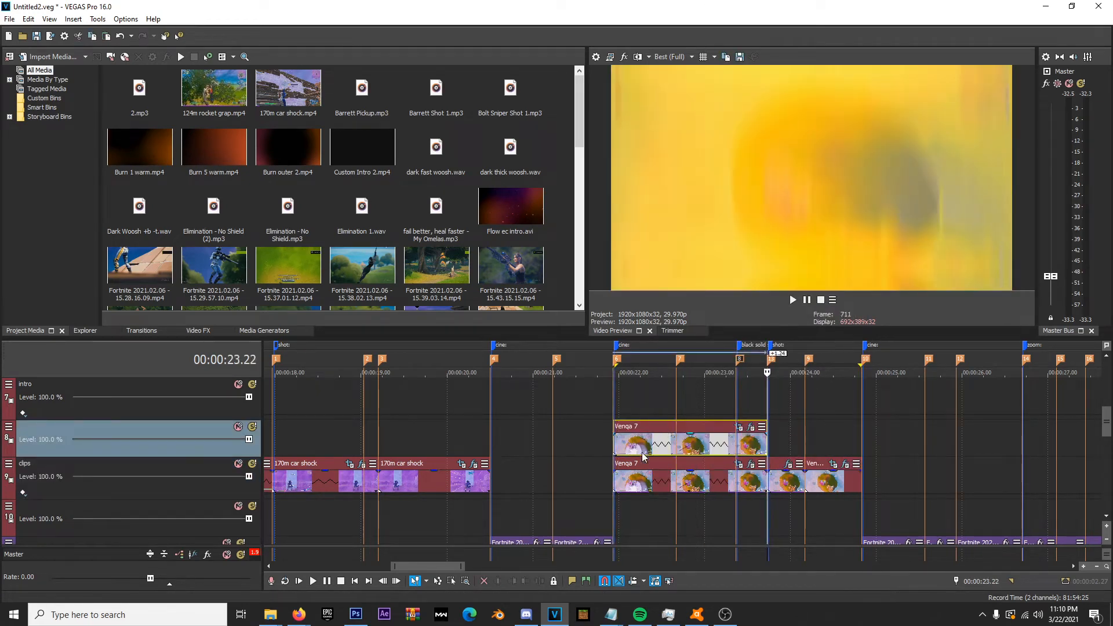
- Split the pasted Venga 7 copy at 00:00:22.27 and delete the part before the split
click(725, 449)
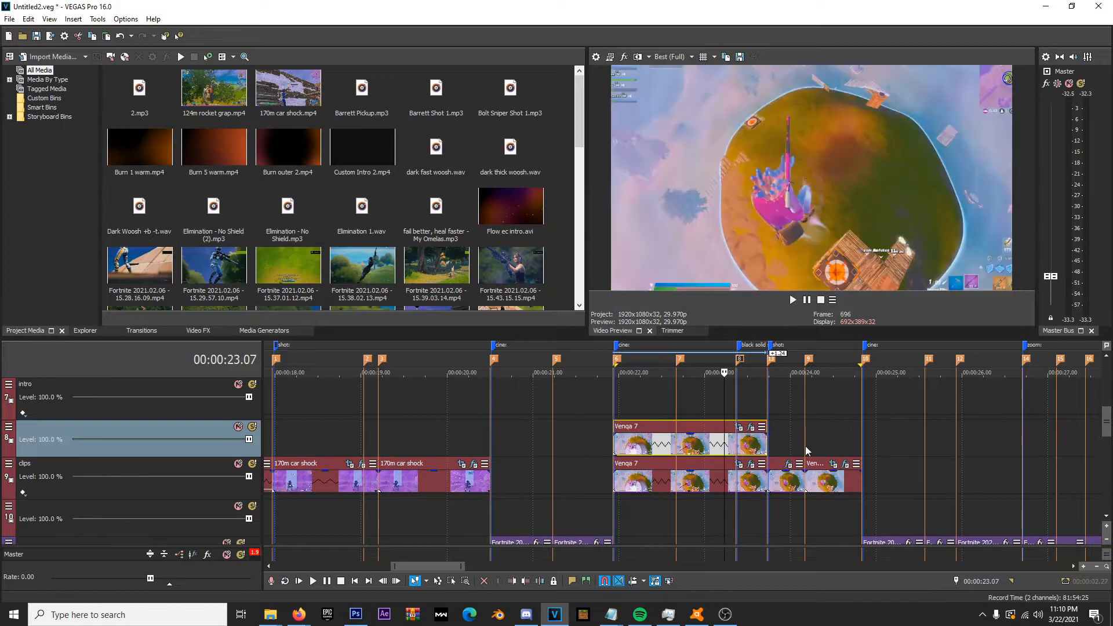
click(737, 450)
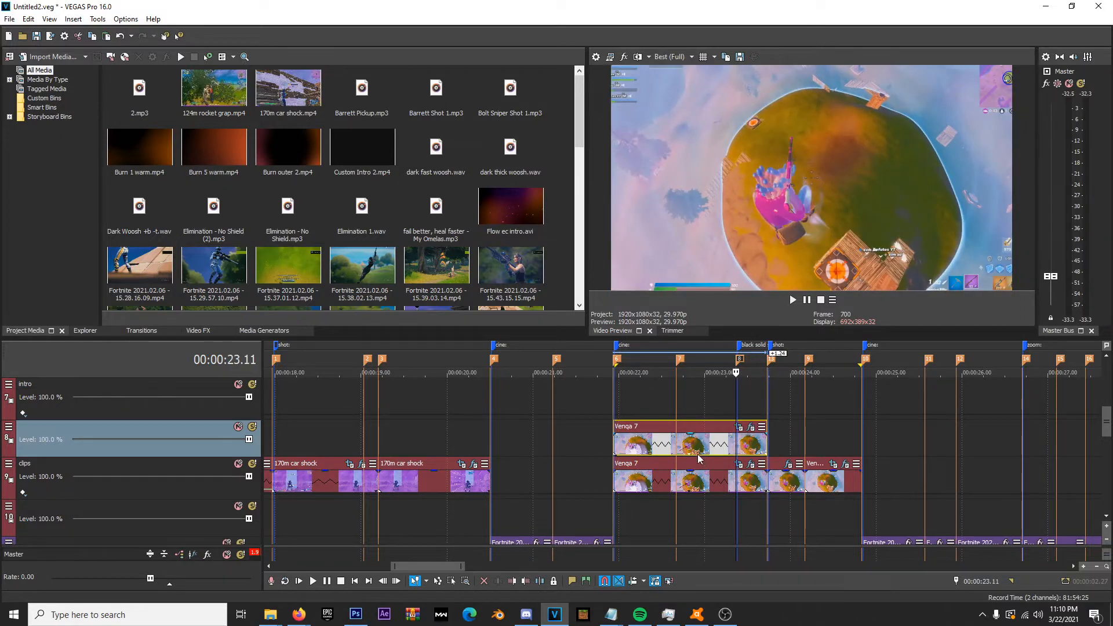
click(696, 445)
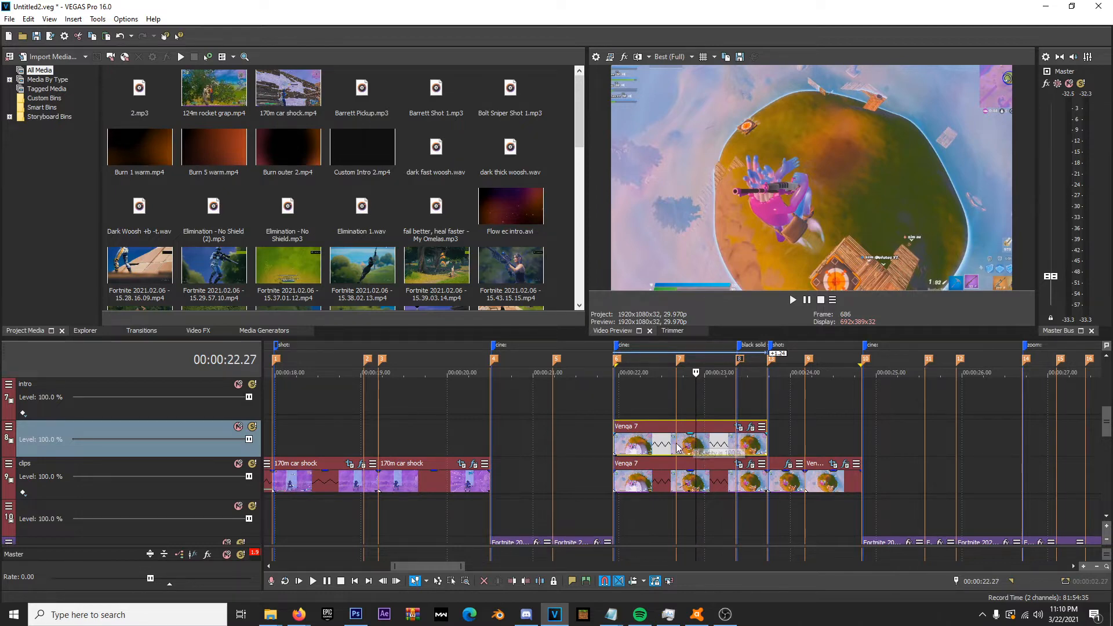
key(s)
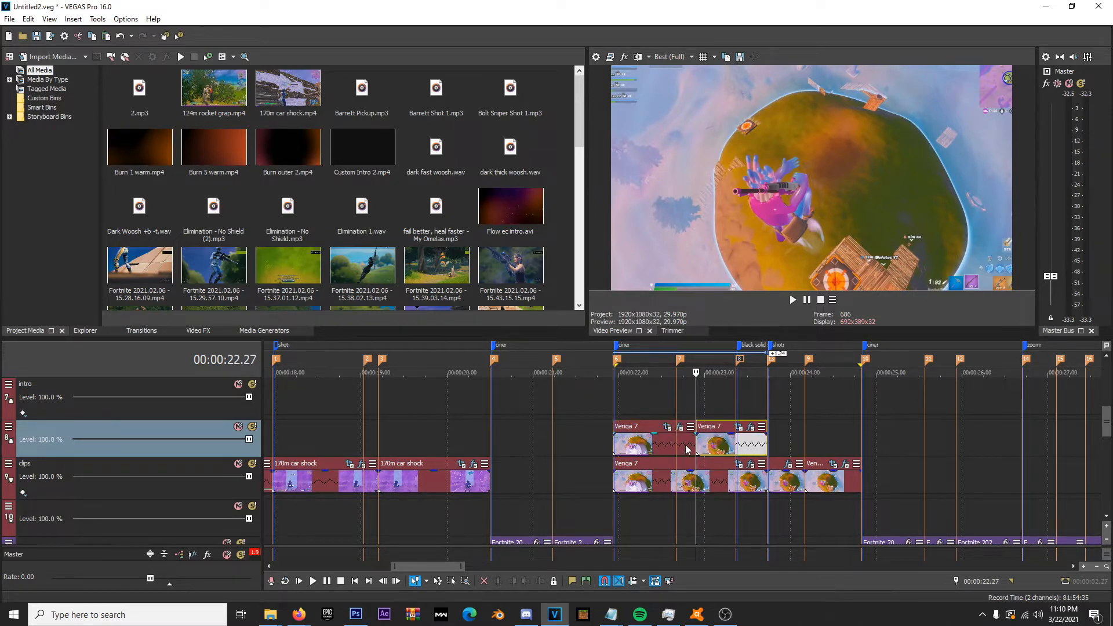
click(688, 450)
key(Delete)
click(696, 449)
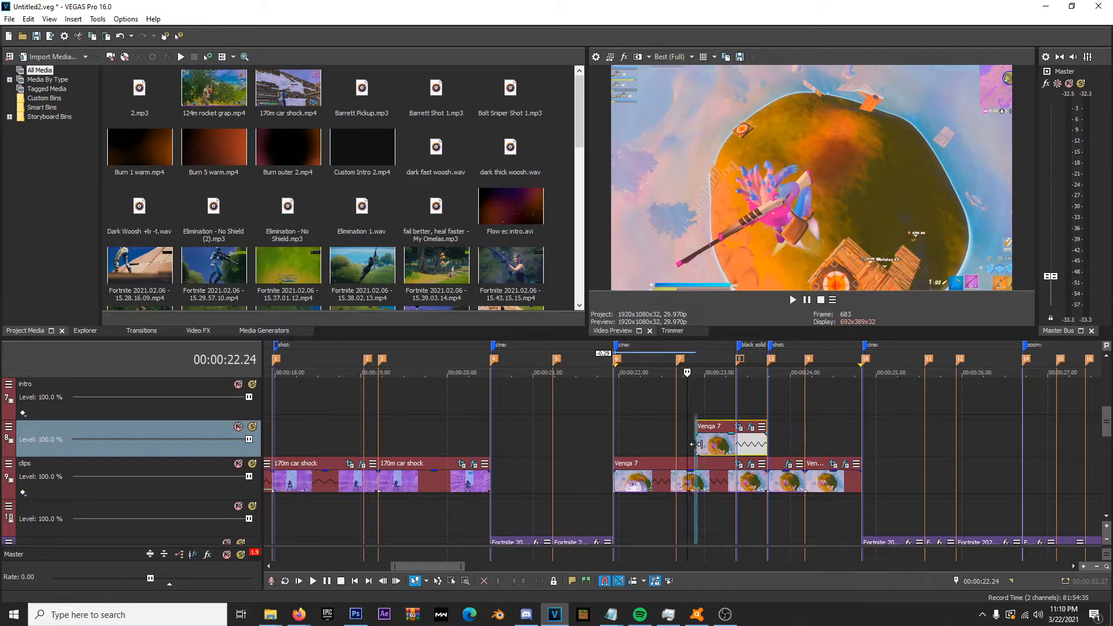
- Open Event Pan/Crop for the trimmed Venga 7 copy on the upper track and enable its mask
click(740, 428)
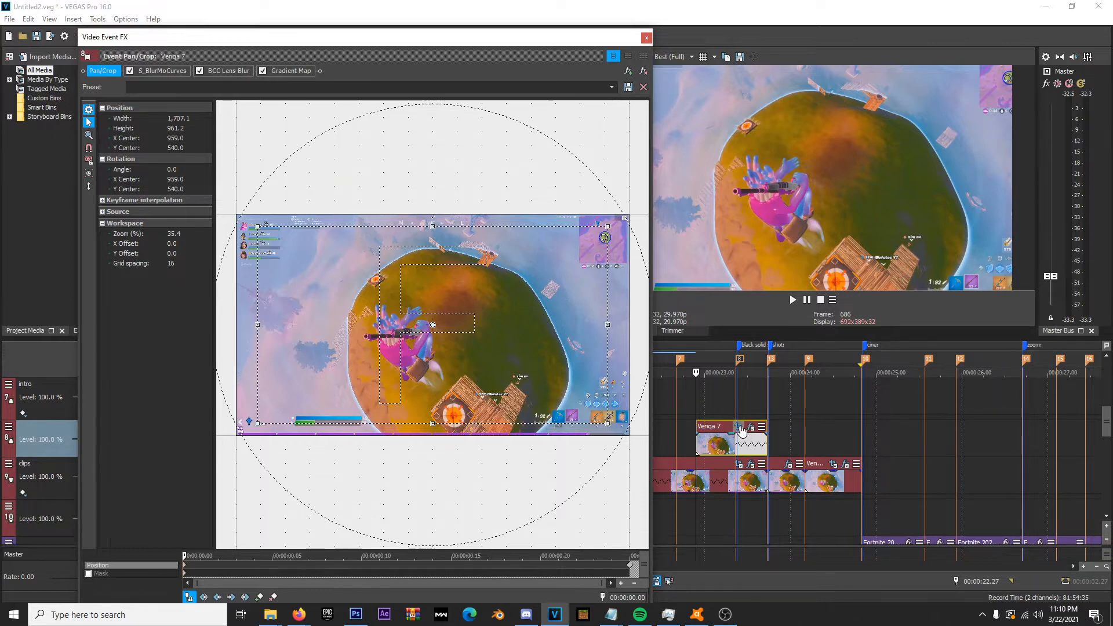
scroll(830, 435, up, 4)
click(862, 429)
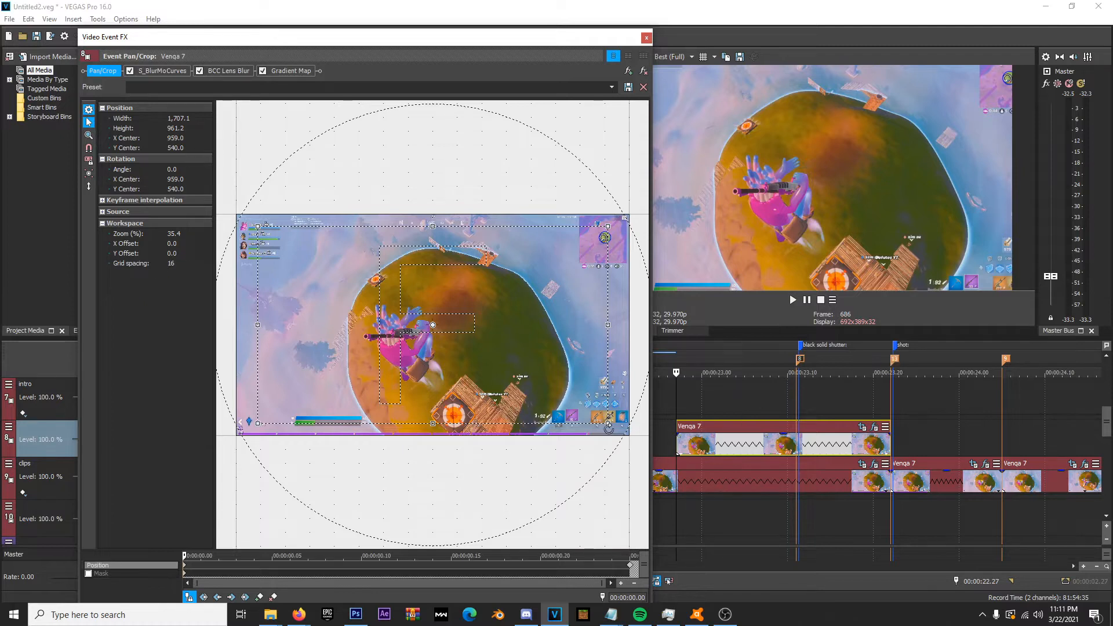
click(88, 574)
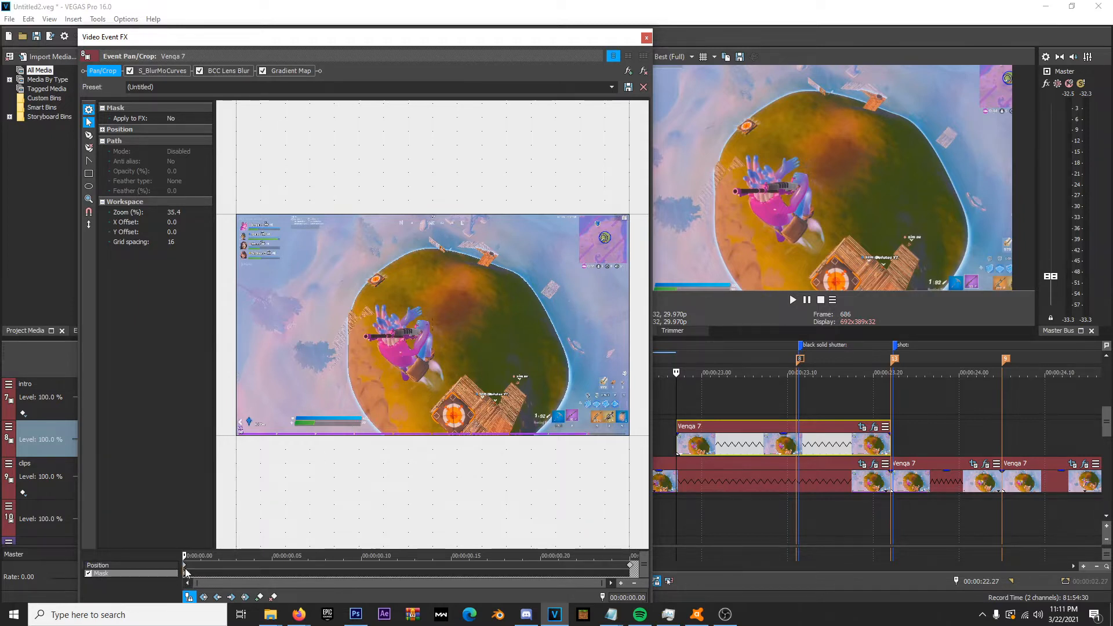
- Draw a closed mask path around the pink and blue character's body with the anchor creation tool
scroll(315, 474, up, 5)
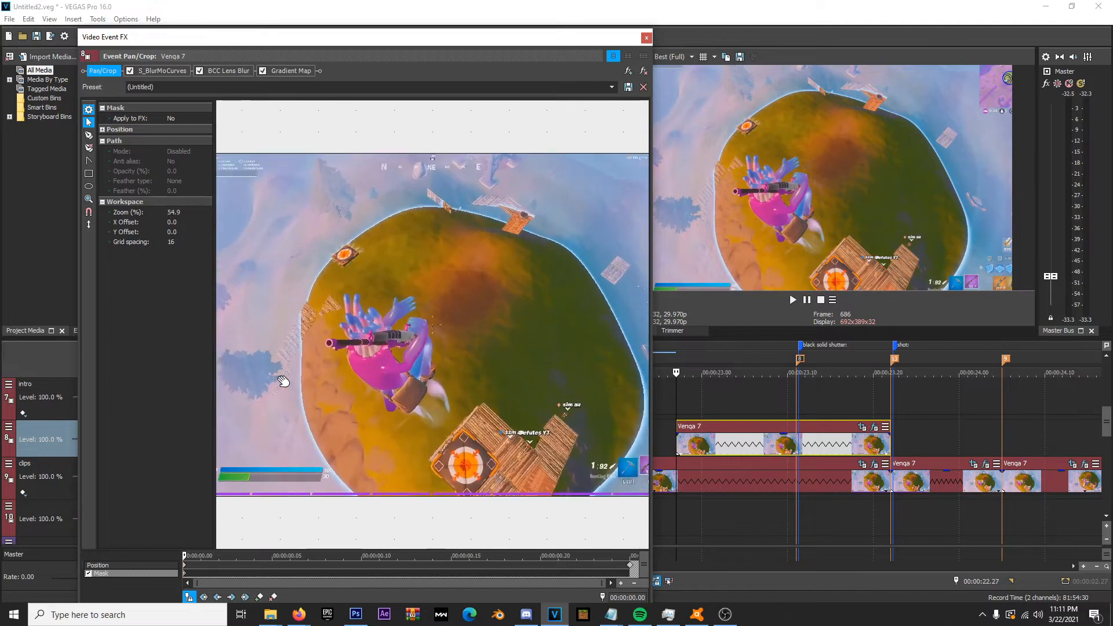
scroll(274, 361, up, 2)
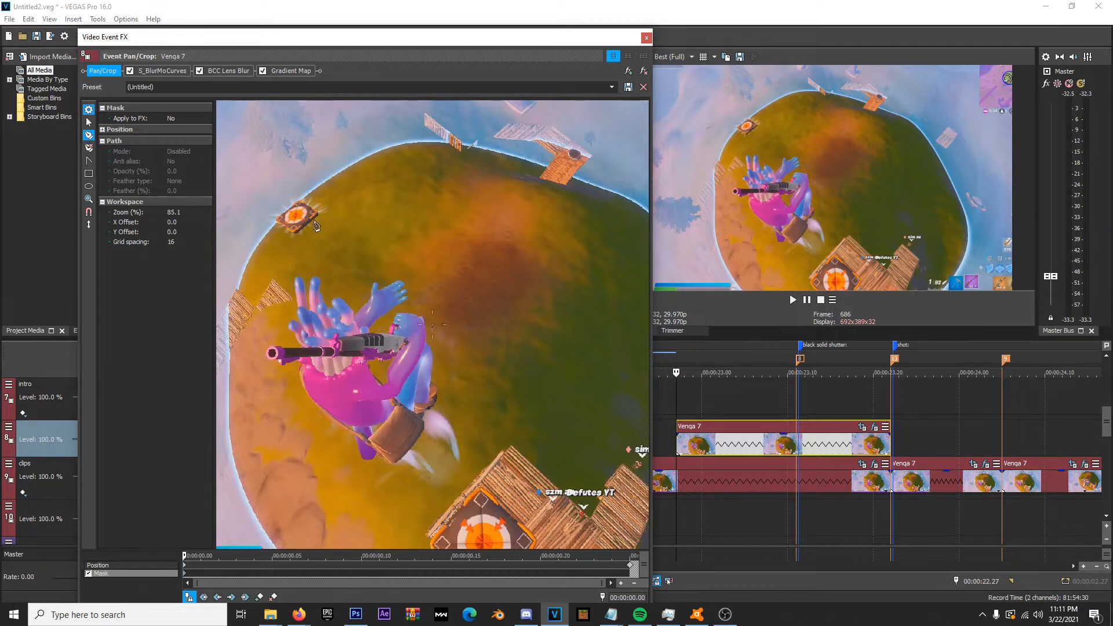
click(398, 284)
click(351, 321)
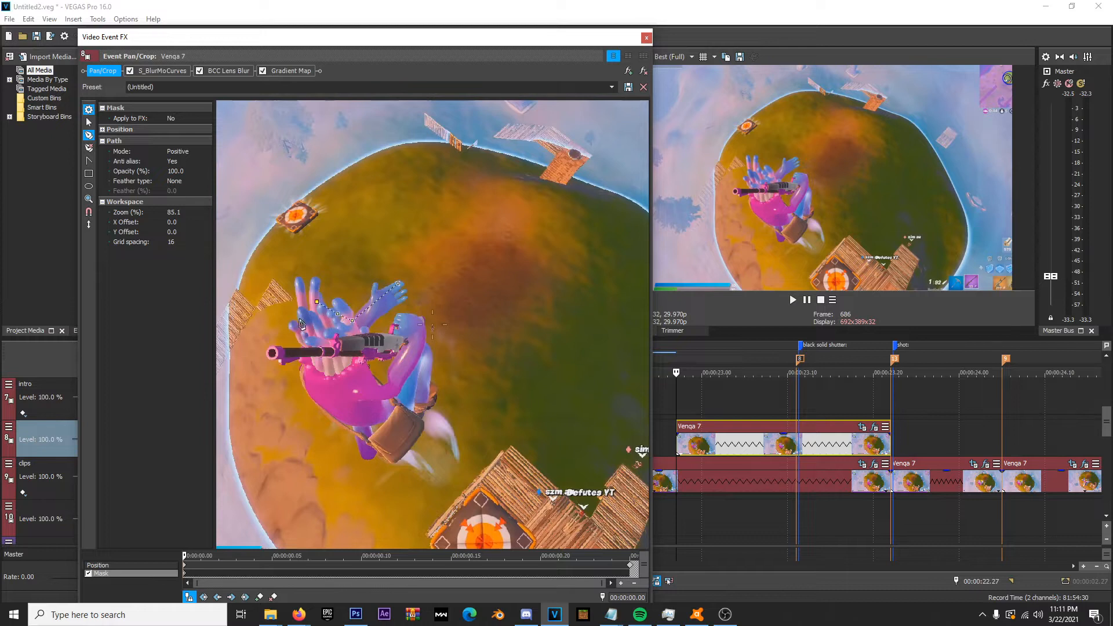
click(306, 388)
click(338, 419)
click(361, 443)
click(433, 394)
click(407, 313)
click(398, 284)
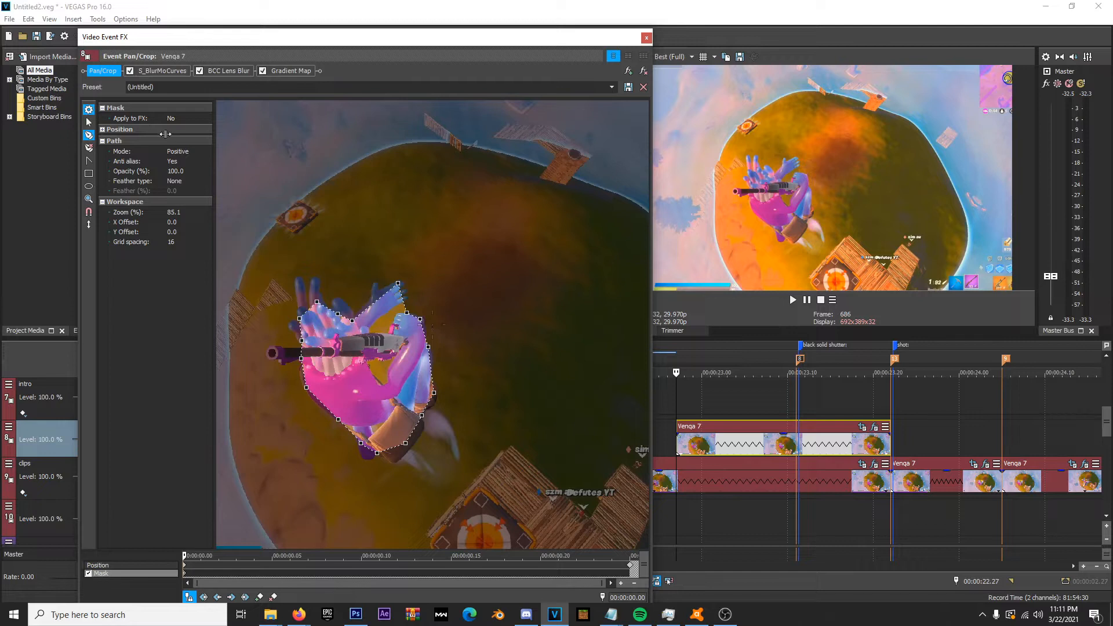
- Set the mask path's feather type to Out and its feather to 7.9%
click(185, 151)
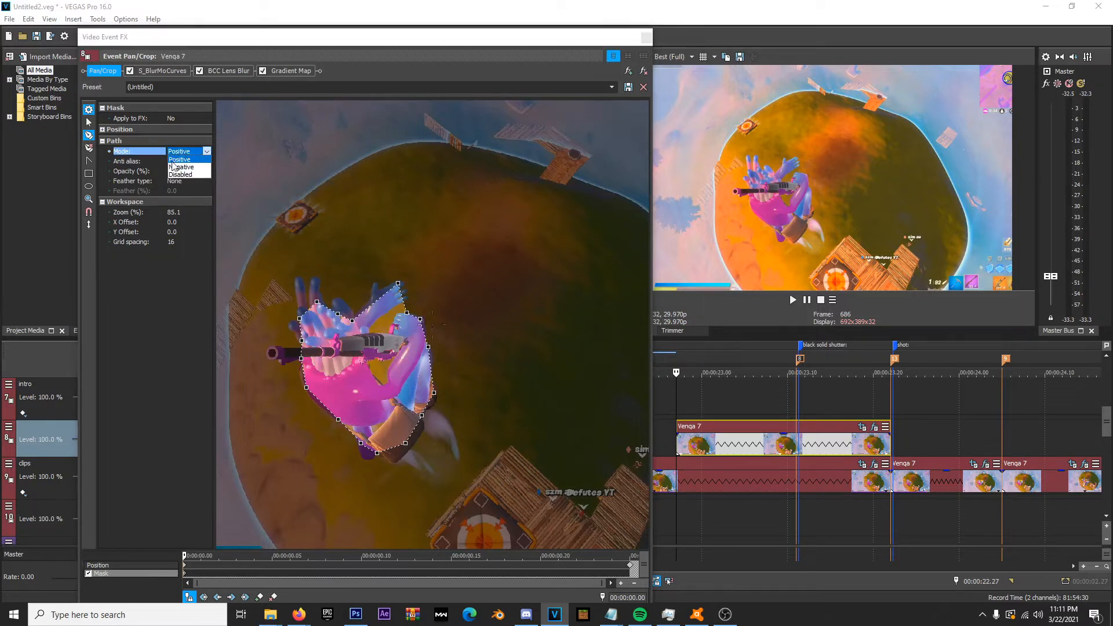
click(163, 205)
click(174, 182)
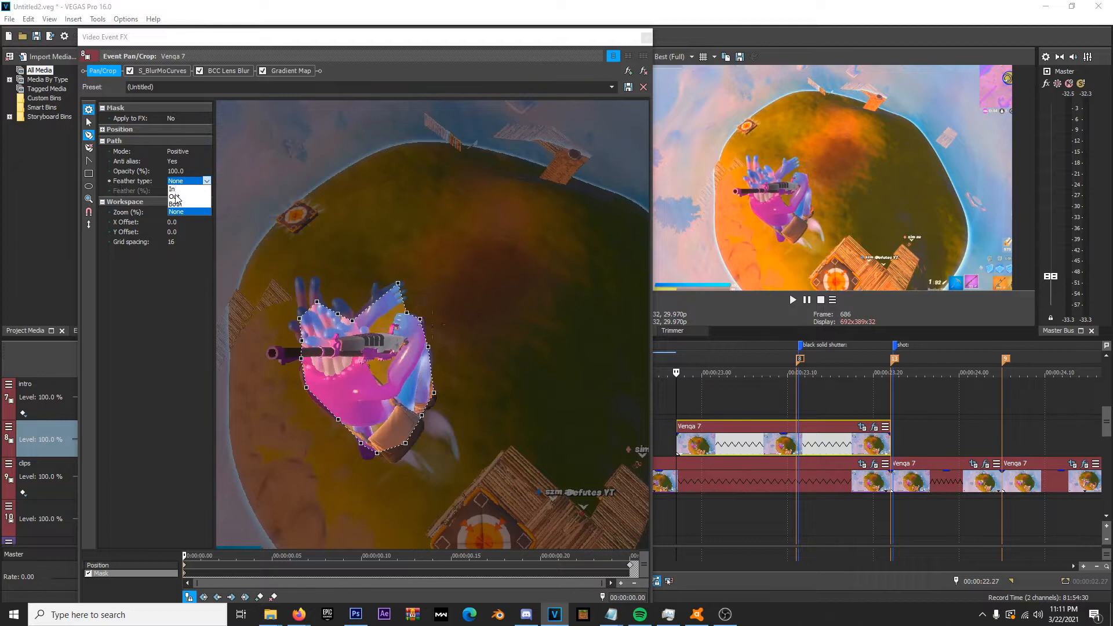
click(175, 196)
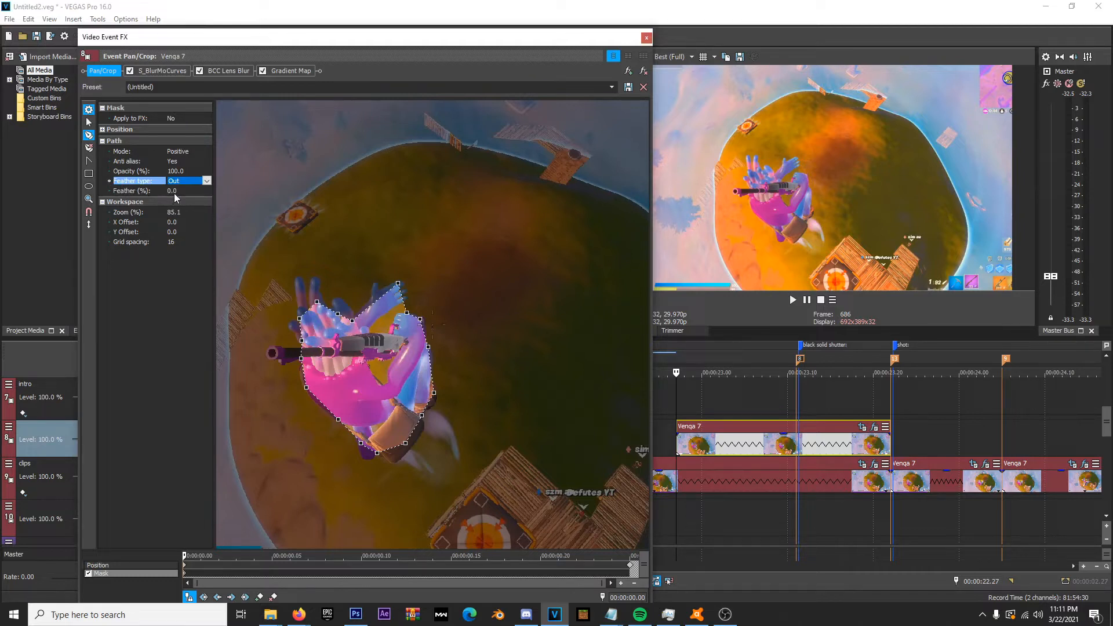
click(175, 191)
drag(200, 193, 196, 169)
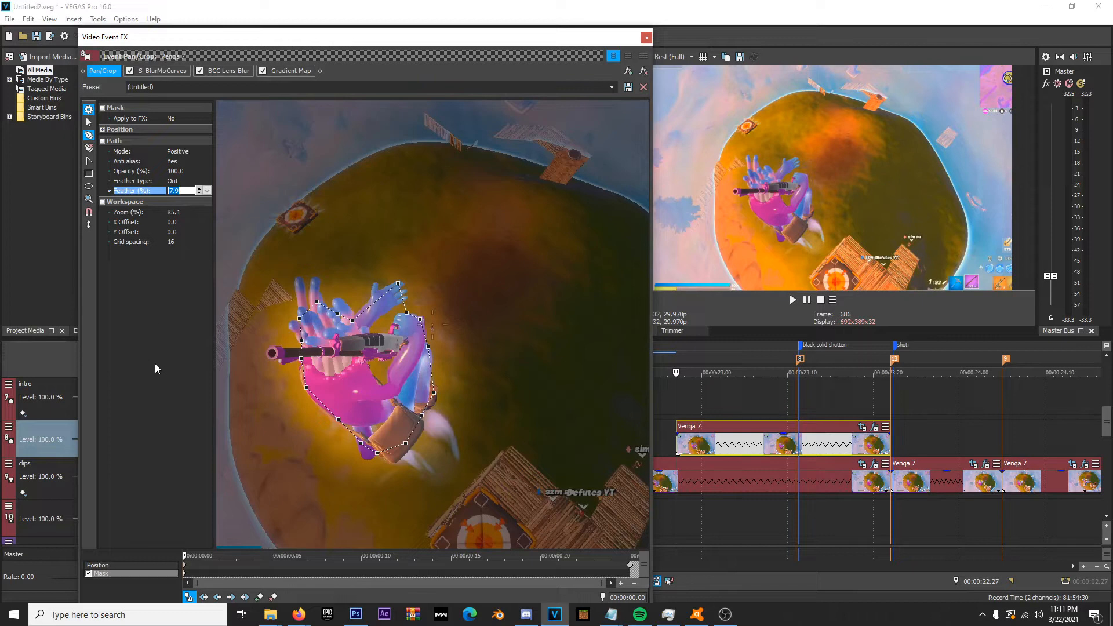
- Remove the position keyframe at the end of the masked Venga 7 copy and return to its first position keyframe
click(184, 566)
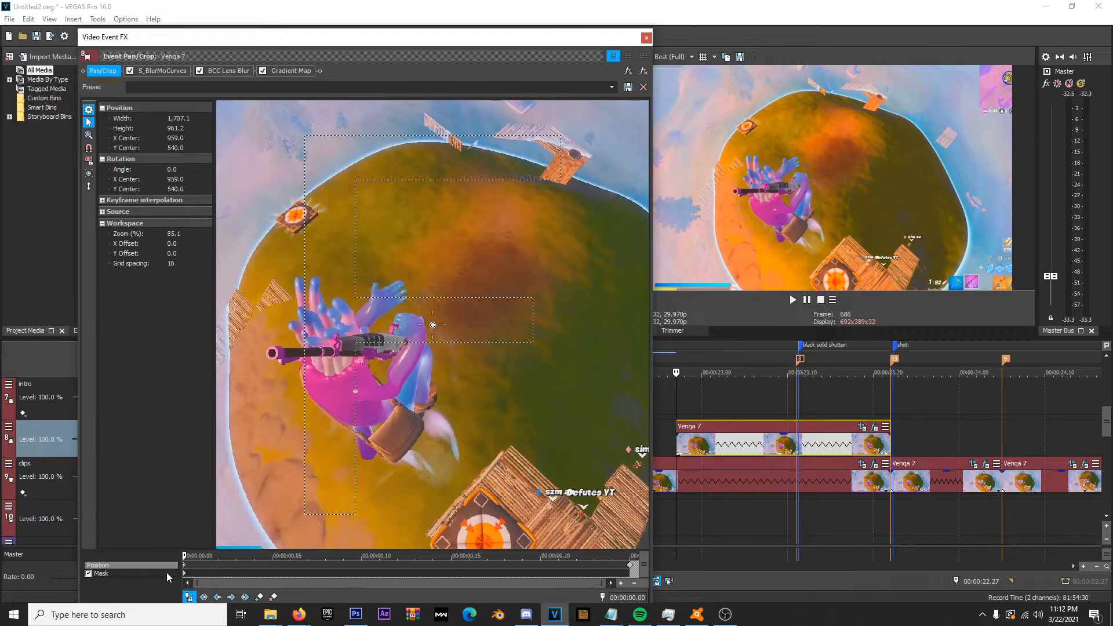
click(166, 572)
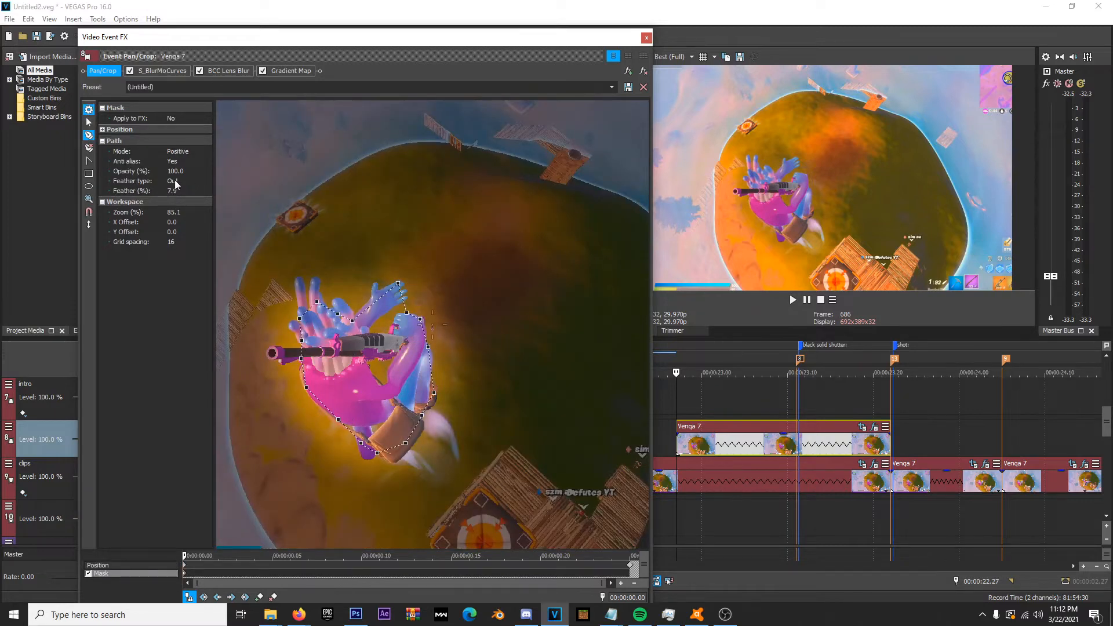
click(146, 566)
scroll(572, 487, down, 3)
click(632, 566)
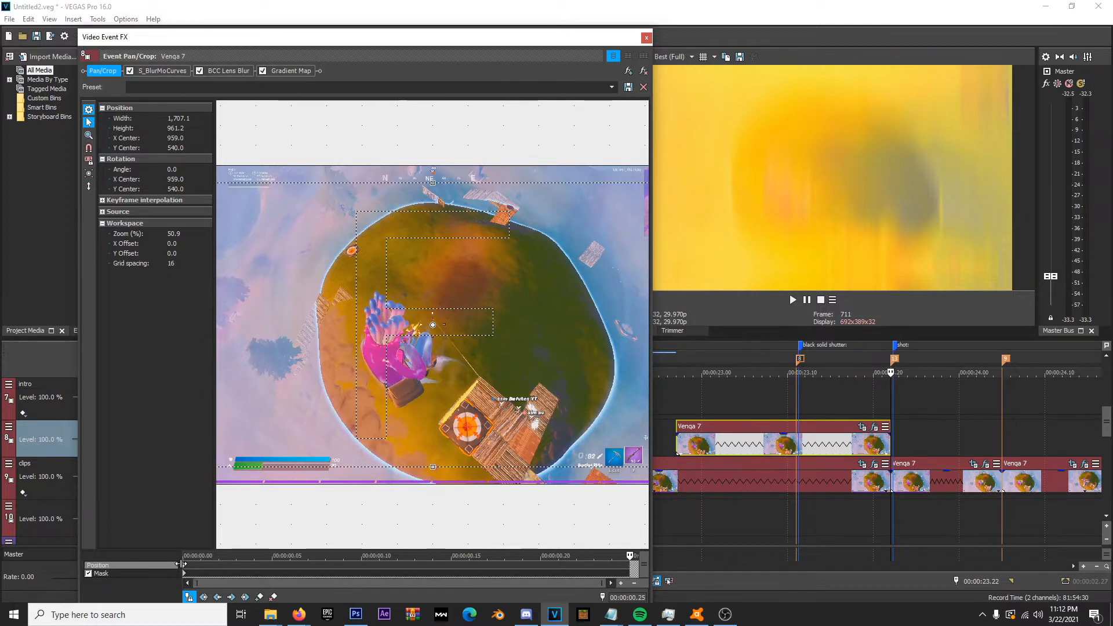
click(184, 566)
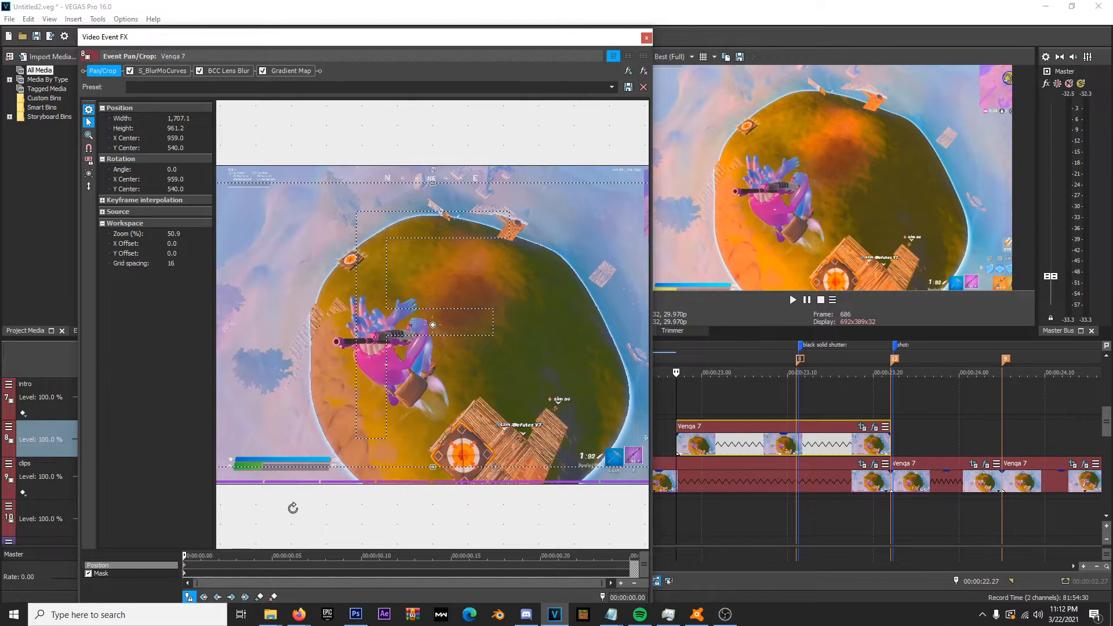
- Try to shrink the Pan/Crop frame slightly from its corner at the first position keyframe
scroll(418, 415, down, 4)
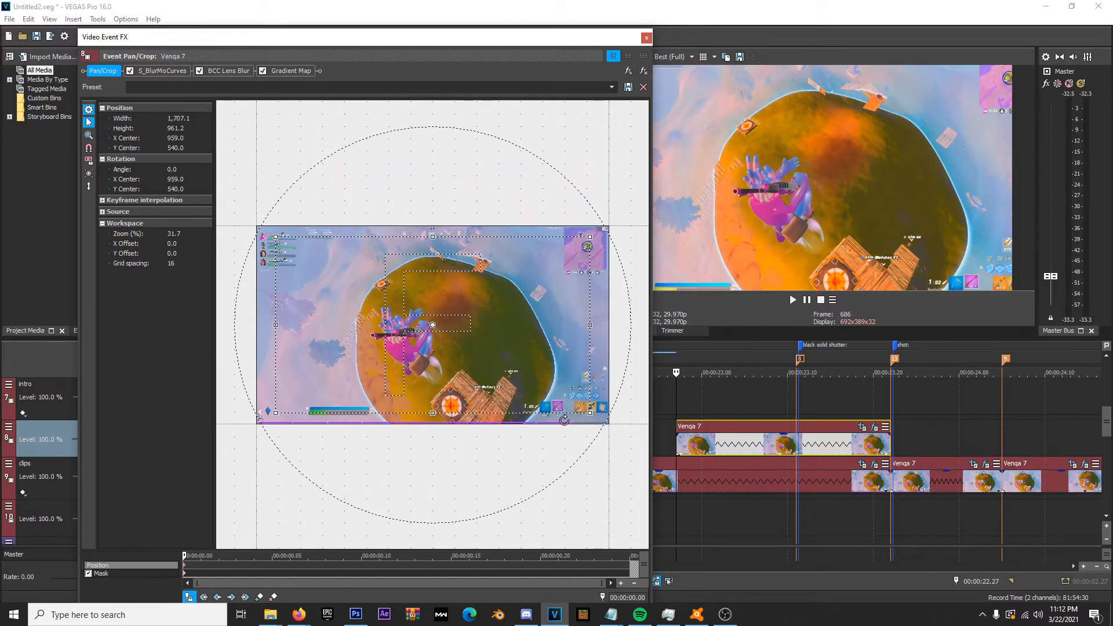
drag(591, 412, 575, 406)
key(ctrl+z)
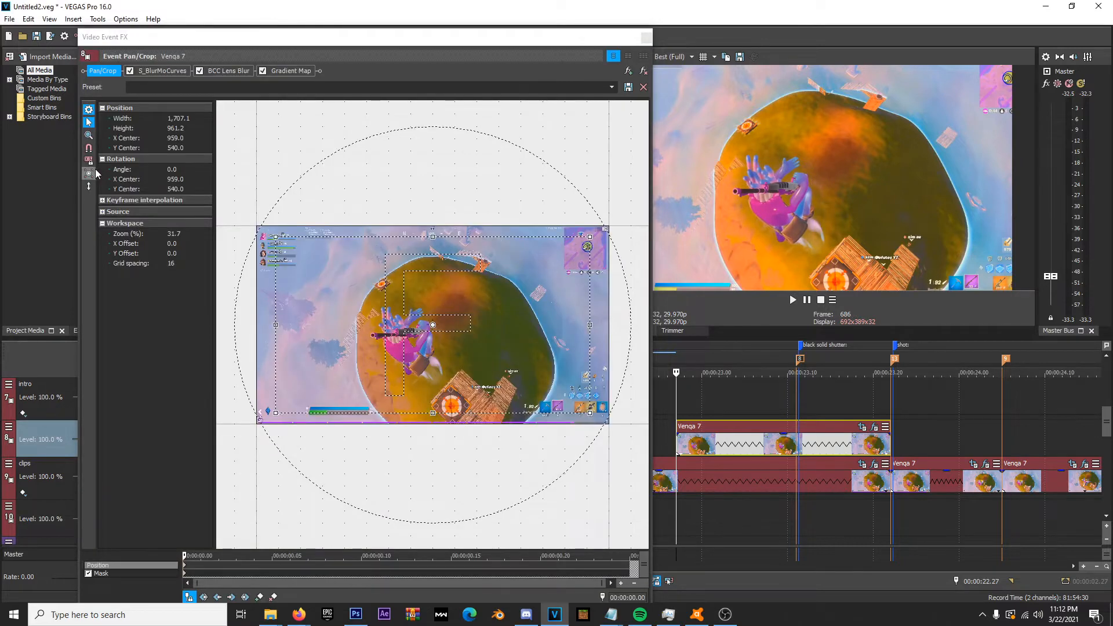
- Shrink the Pan/Crop frame about its centre with locked aspect ratio to about 1,081 × 609, and move it freely to centre near 1,044, 597
click(90, 174)
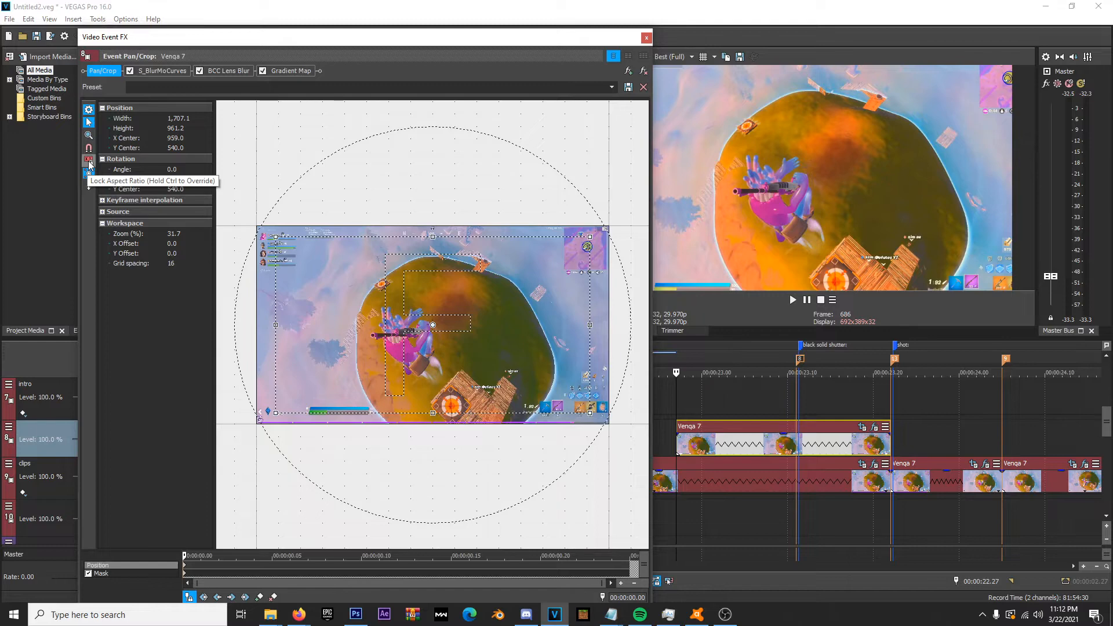
drag(589, 412, 545, 388)
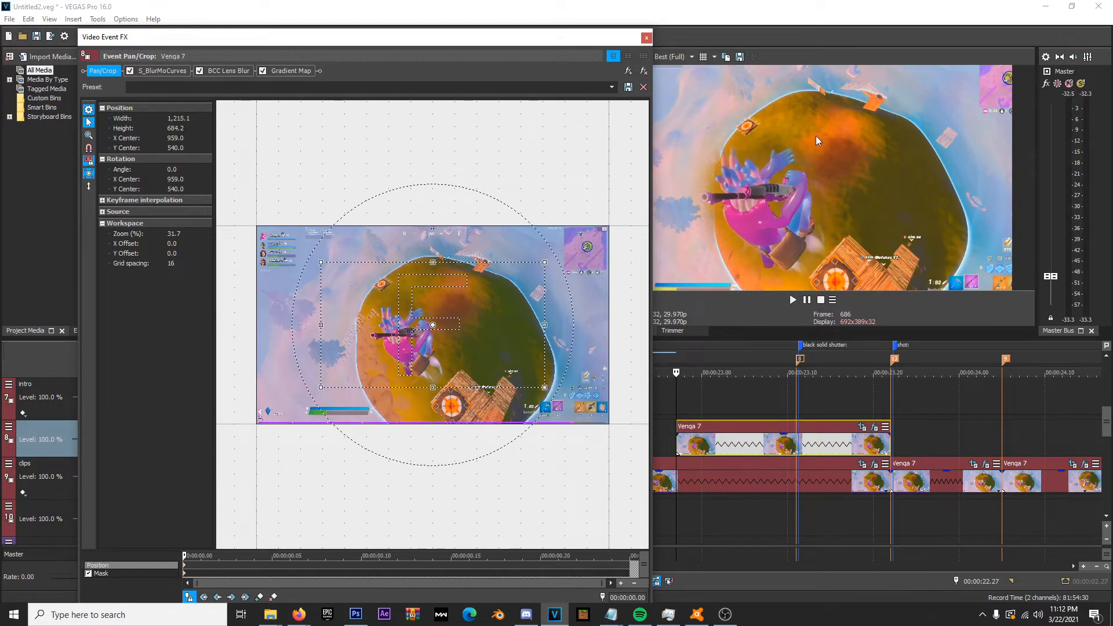
drag(432, 357, 431, 390)
click(89, 187)
mouse_move(466, 373)
mouse_down()
mouse_move(491, 357)
mouse_move(480, 356)
mouse_up()
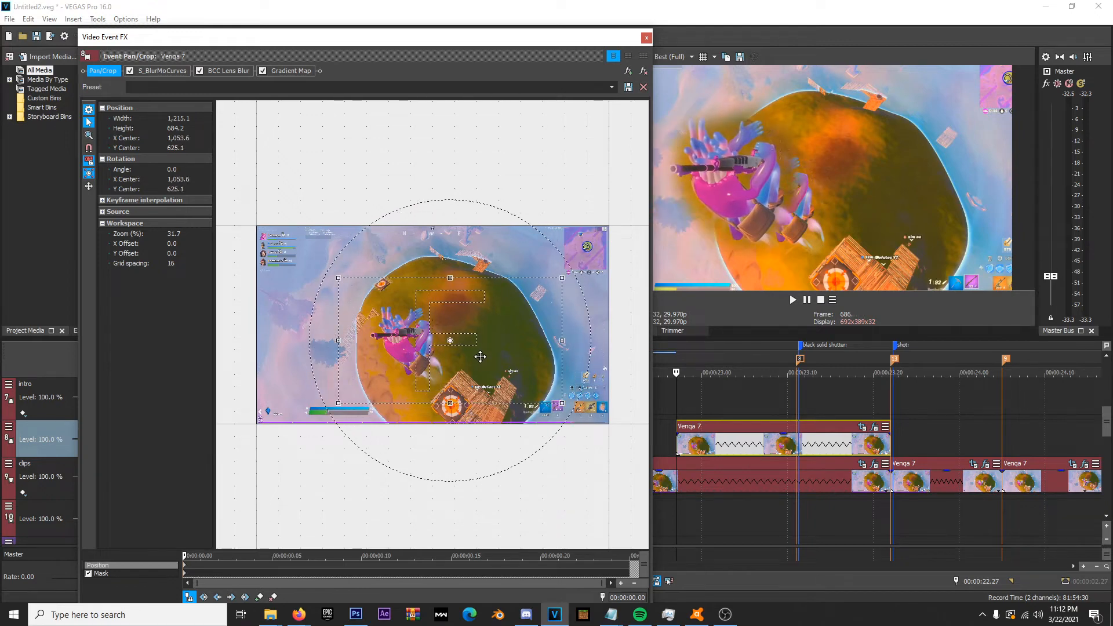
drag(562, 404, 514, 364)
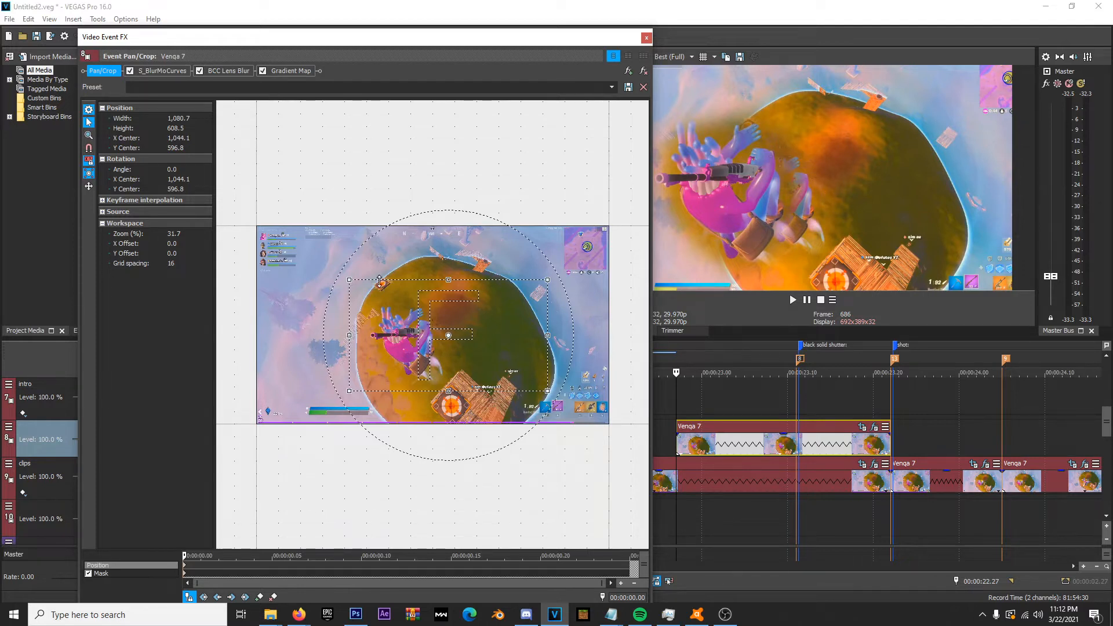
click(647, 36)
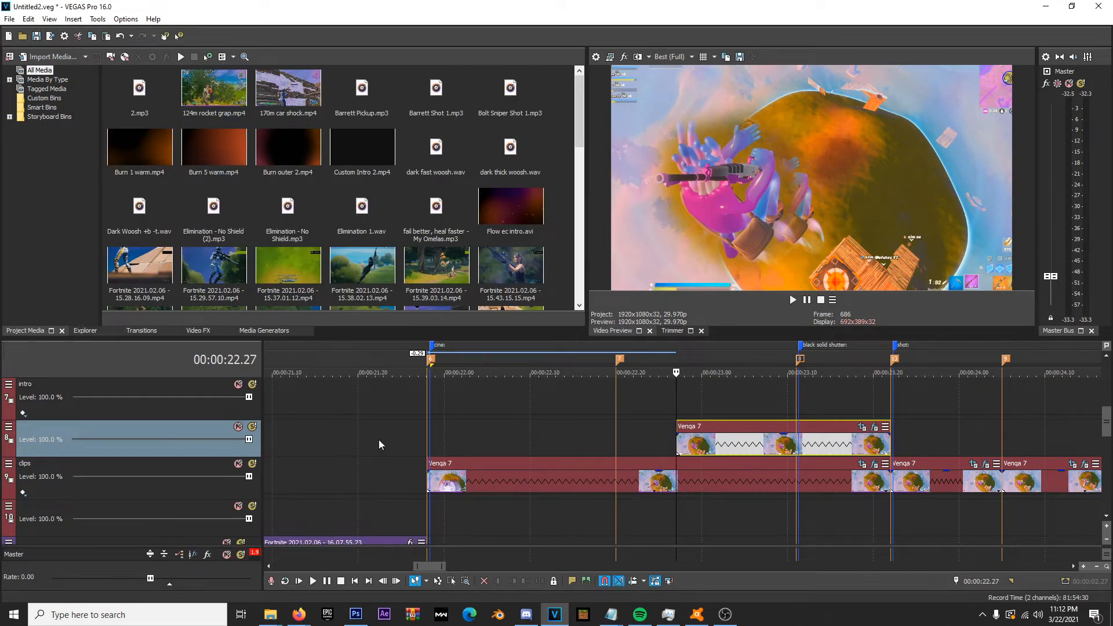
- Try the Lighten and Screen compositing modes on track 8 holding the masked Venga 7 copy
click(10, 428)
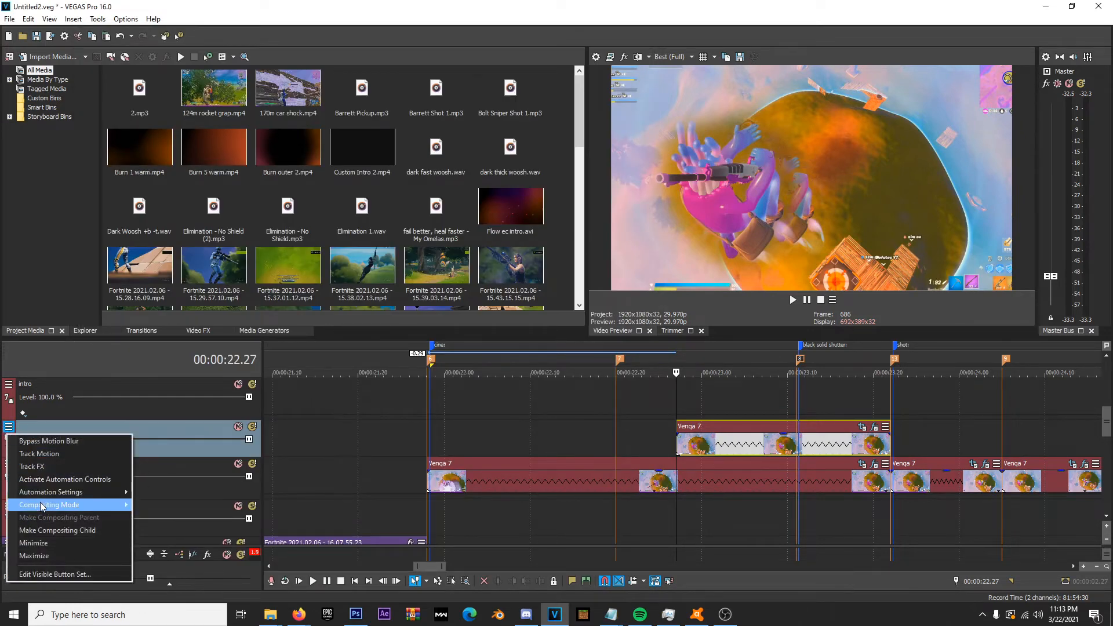
mouse_move(41, 506)
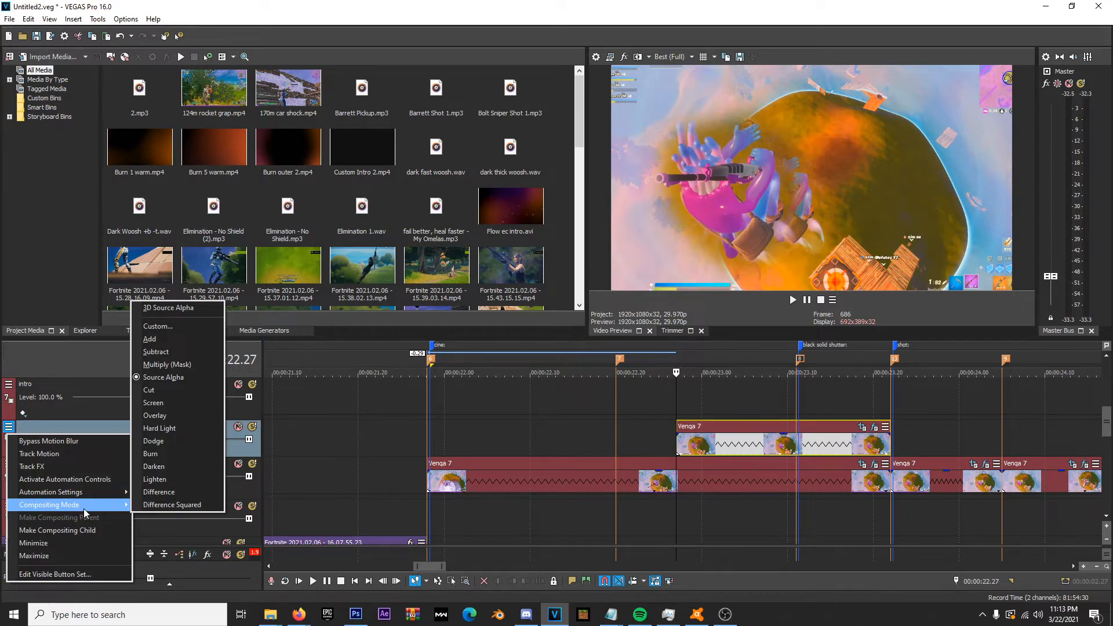
click(167, 480)
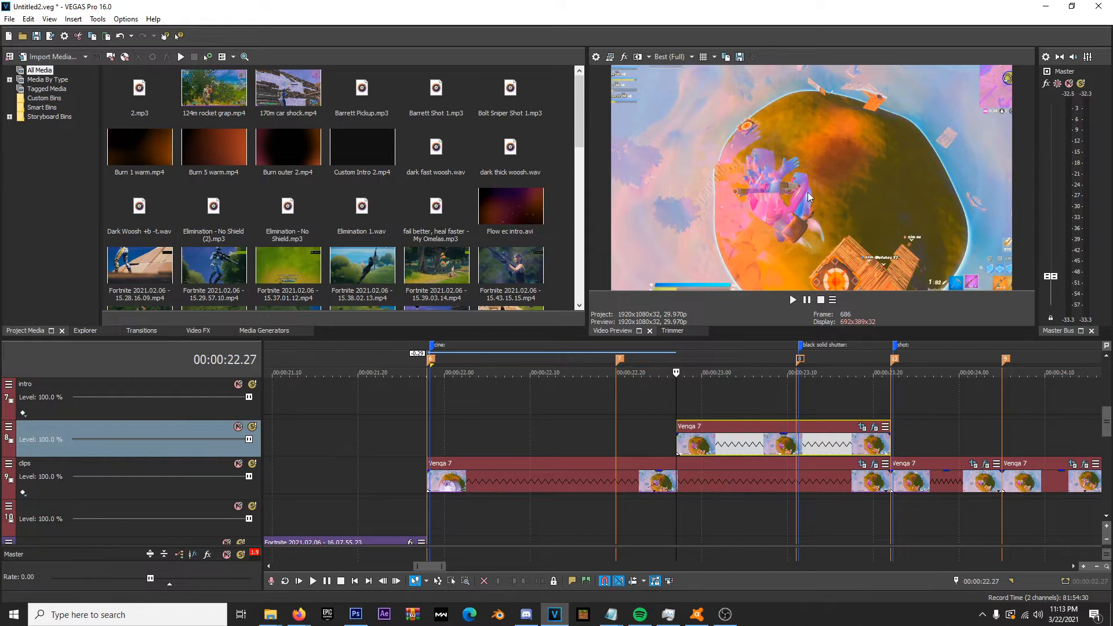
click(9, 427)
mouse_move(87, 504)
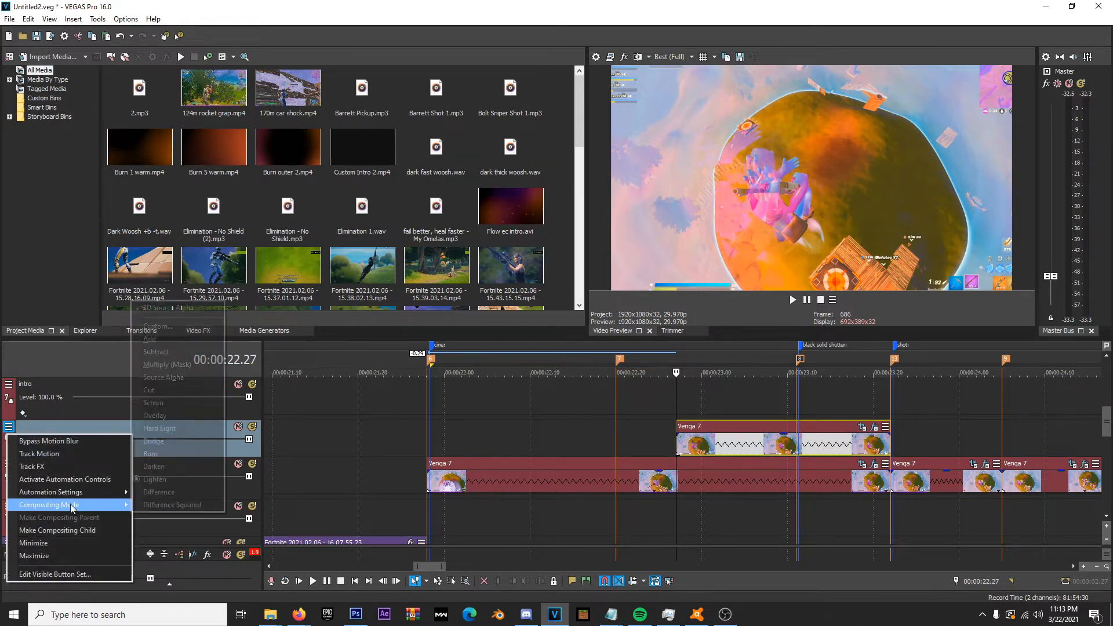
click(197, 403)
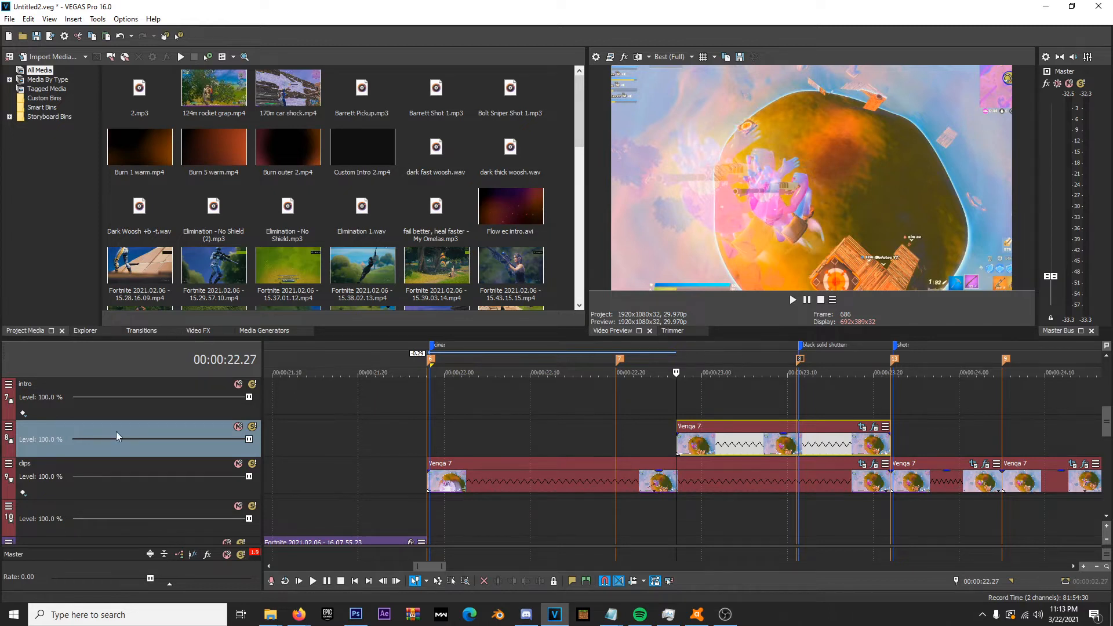
- Set the compositing mode of track 8 to Lighten
click(9, 427)
mouse_move(69, 504)
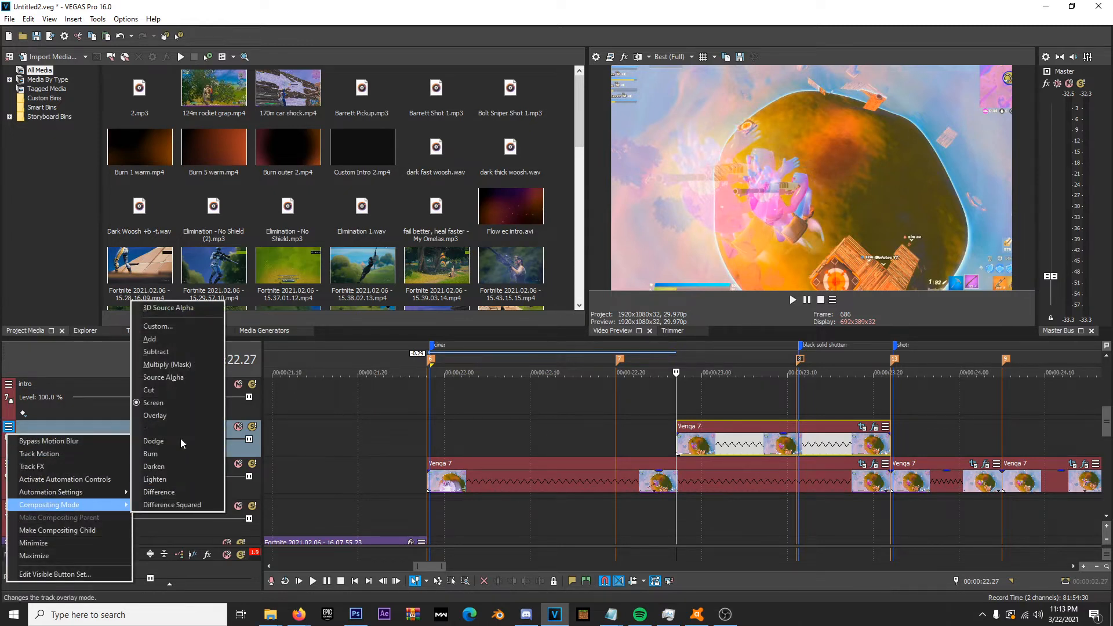
click(177, 479)
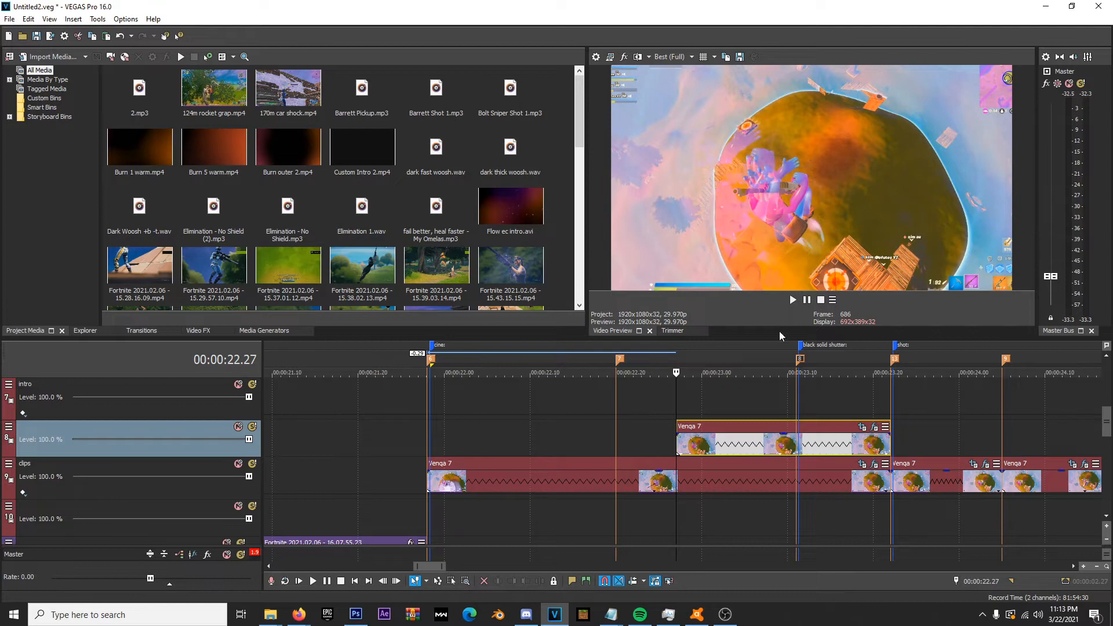
- Check the overlay's Pan/Crop framing and preview midway through the Venga 7 copy and at its start
click(864, 428)
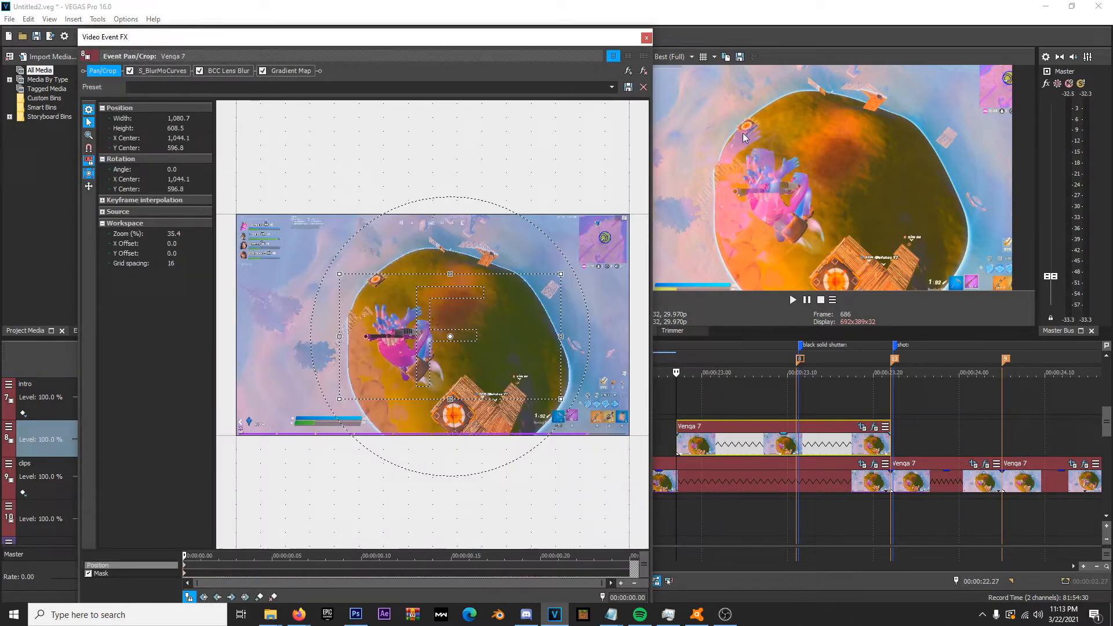
click(761, 395)
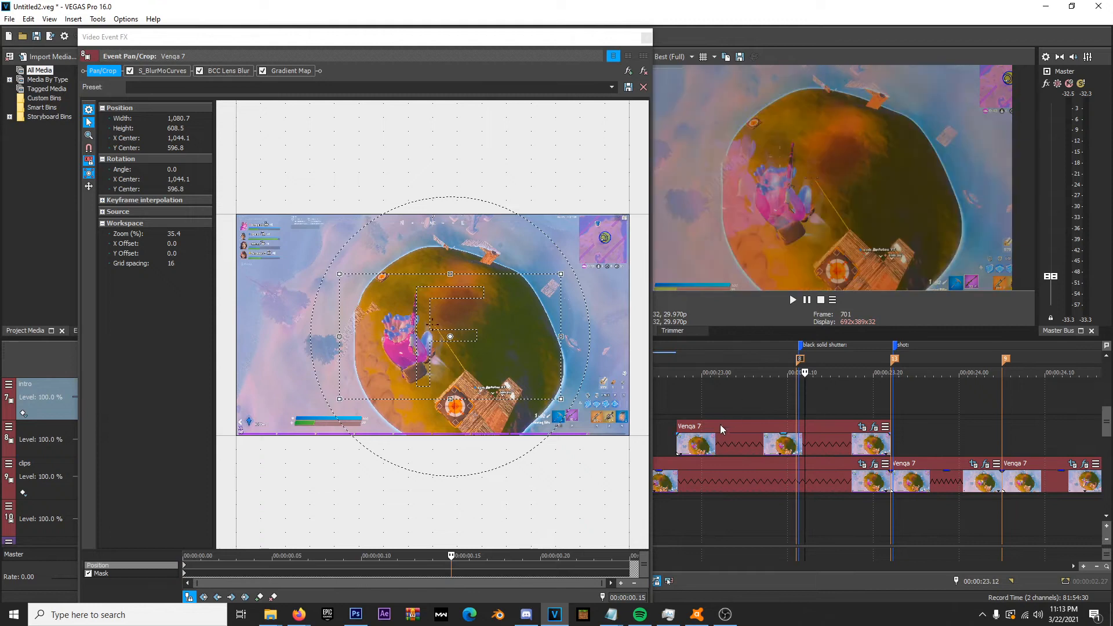
drag(693, 396, 685, 398)
click(684, 399)
click(677, 402)
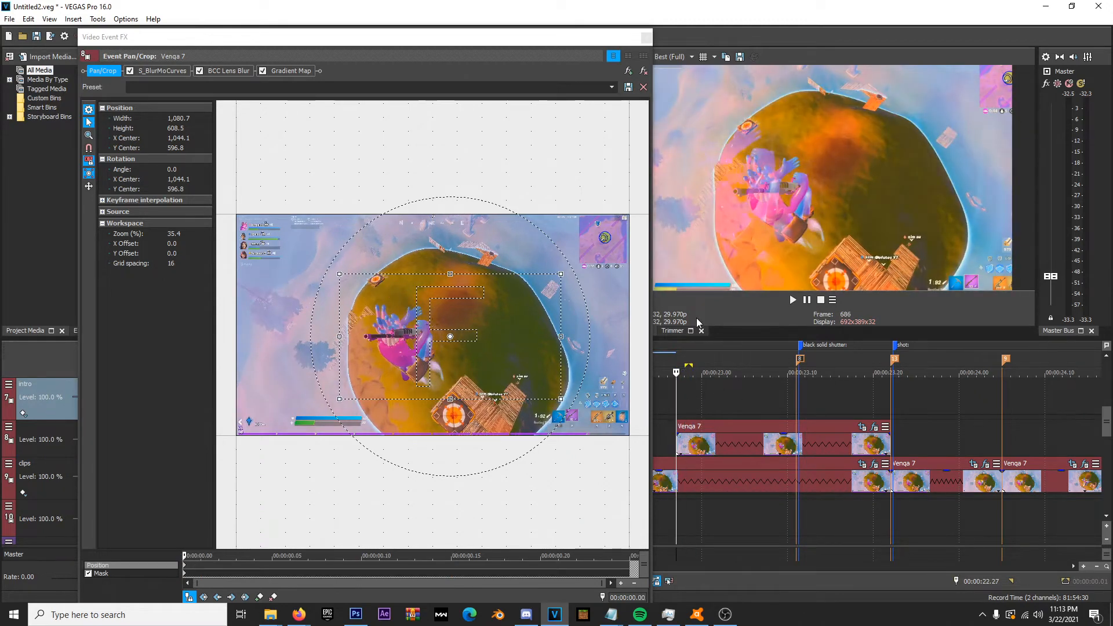
click(646, 37)
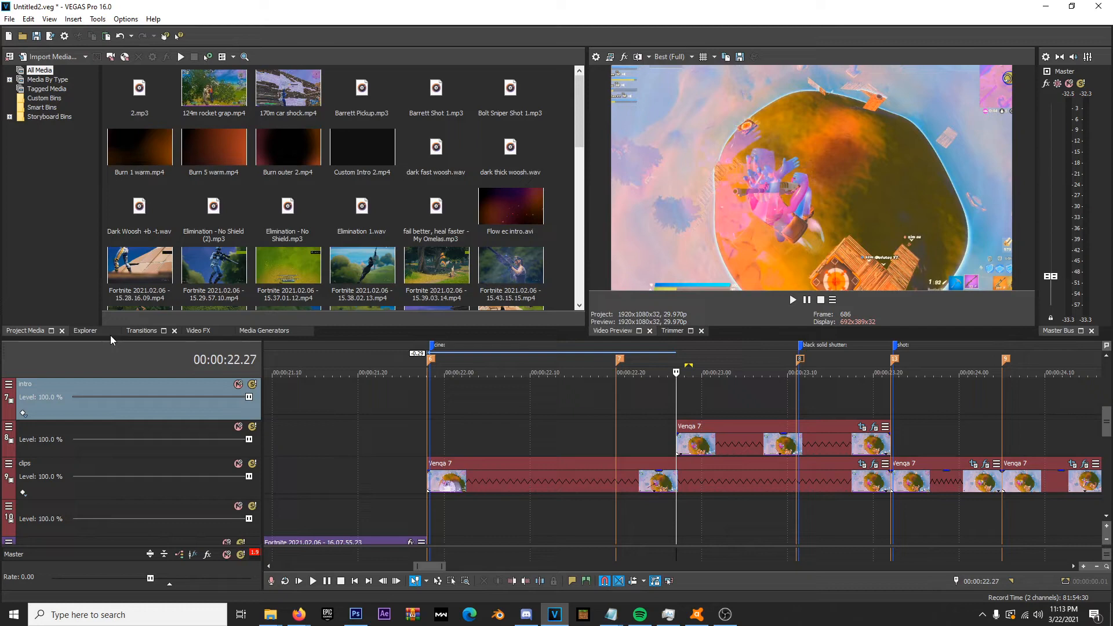
- Open the mask of the upper Venga 7 copy for close-up editing with the normal edit tool
click(874, 427)
click(110, 573)
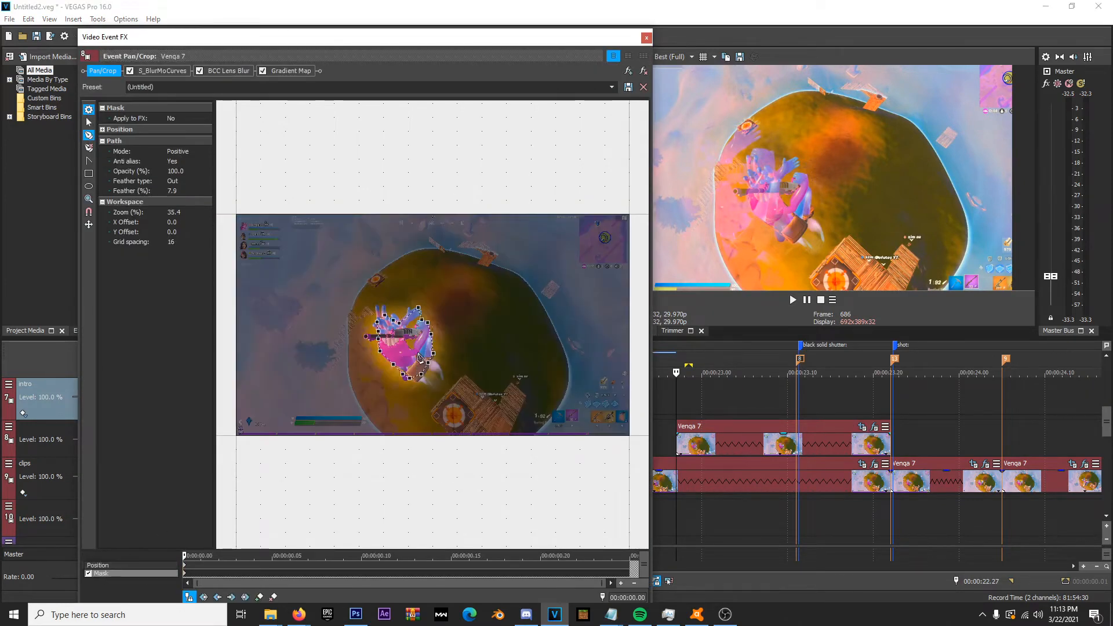
scroll(399, 346, up, 5)
scroll(399, 346, up, 2)
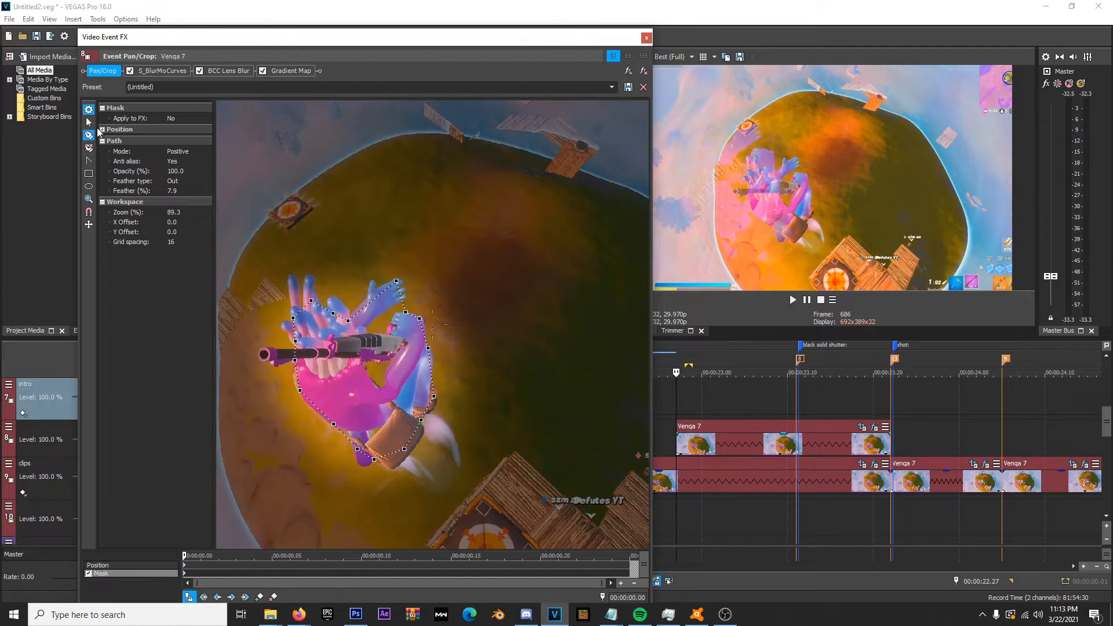
click(88, 122)
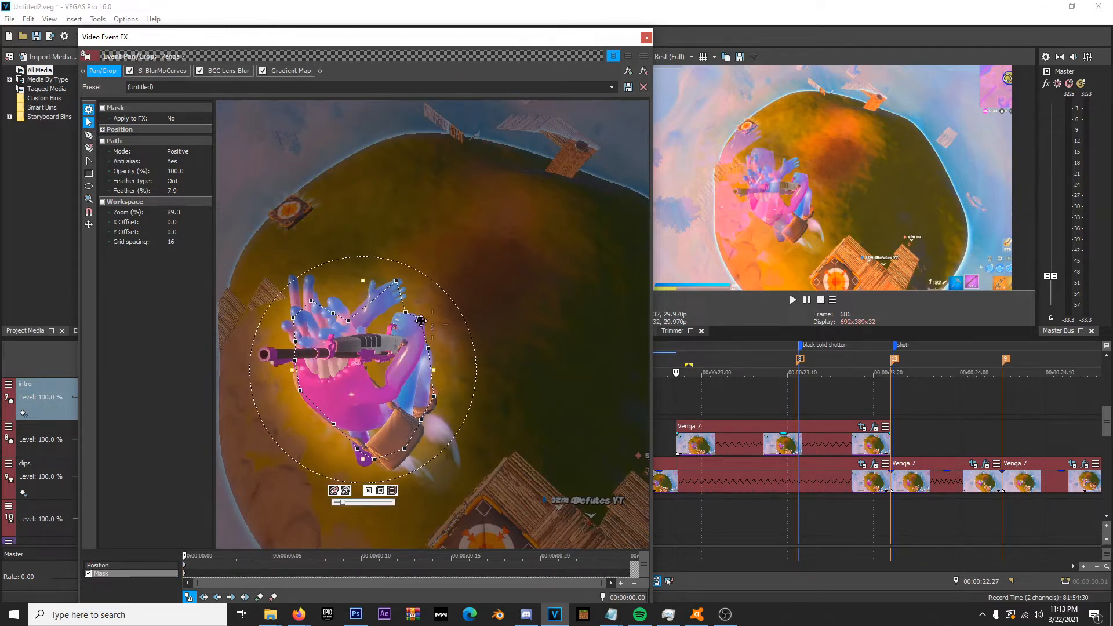
- Try to reshape the mask anchor below the raised hand using the anchor creation and split tangent tools
click(88, 135)
click(374, 325)
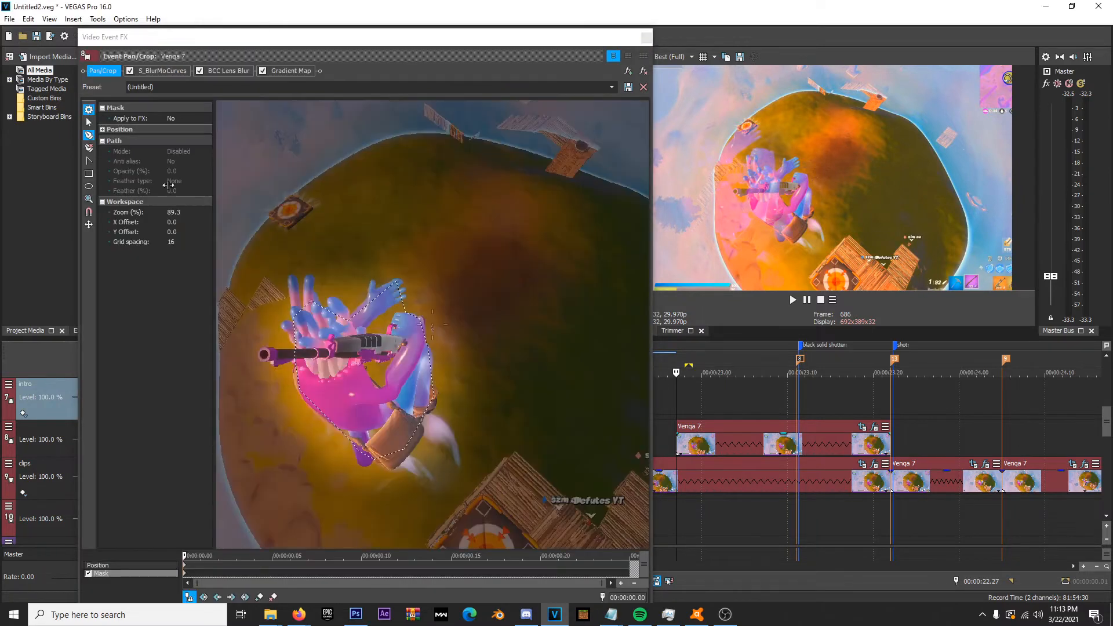
click(89, 160)
click(411, 319)
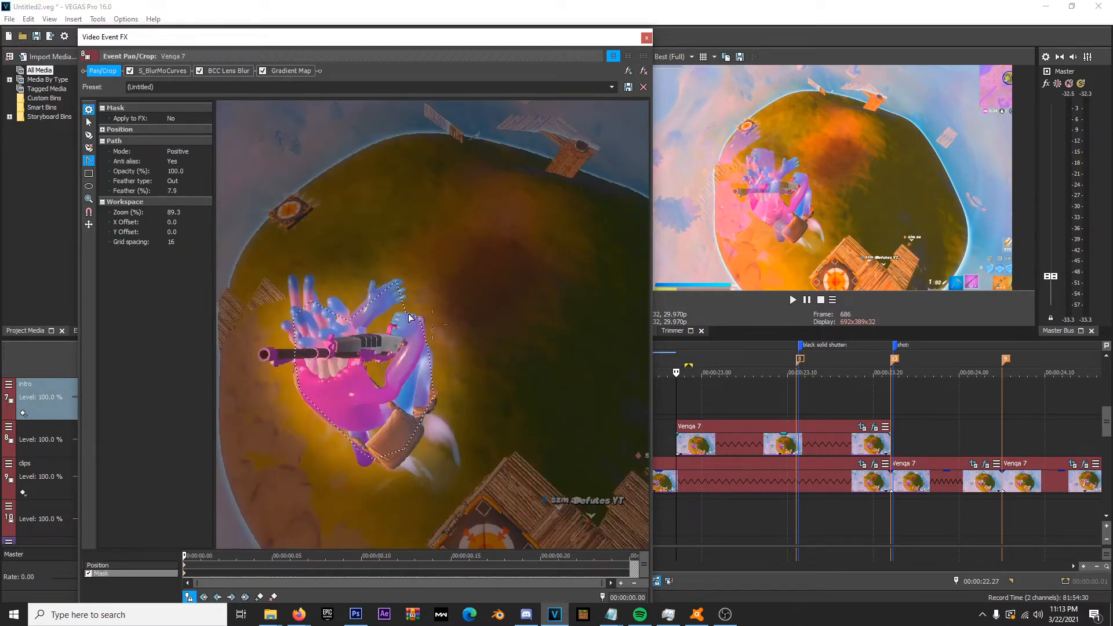
drag(405, 315, 388, 326)
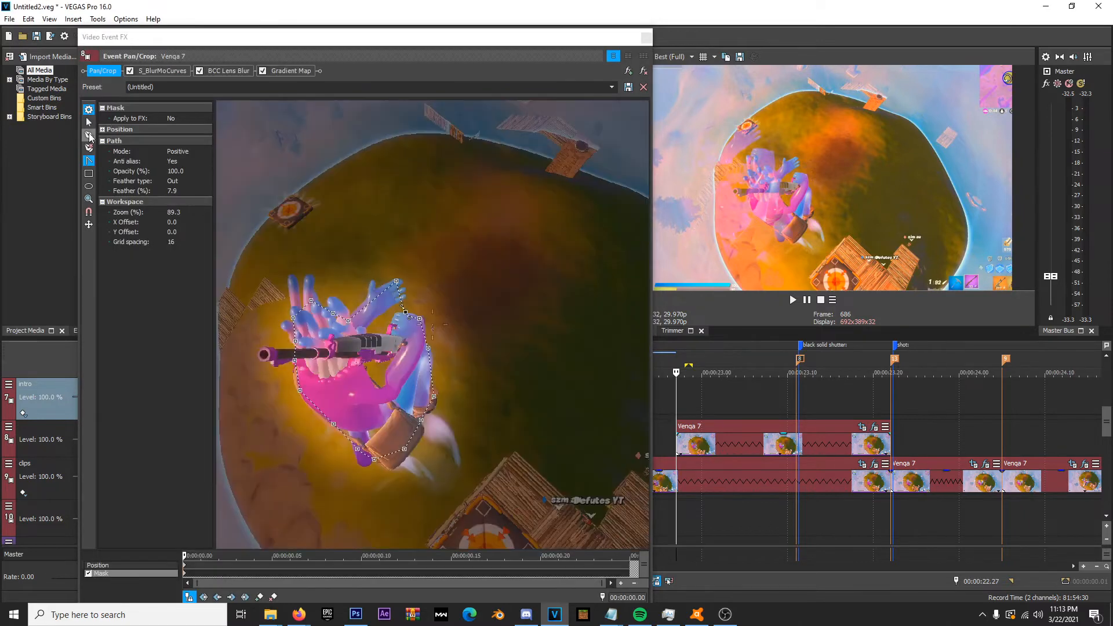
- Move the mask anchors along the character's bent arm and lower body inward to the gun and torso with the normal edit tool
click(89, 122)
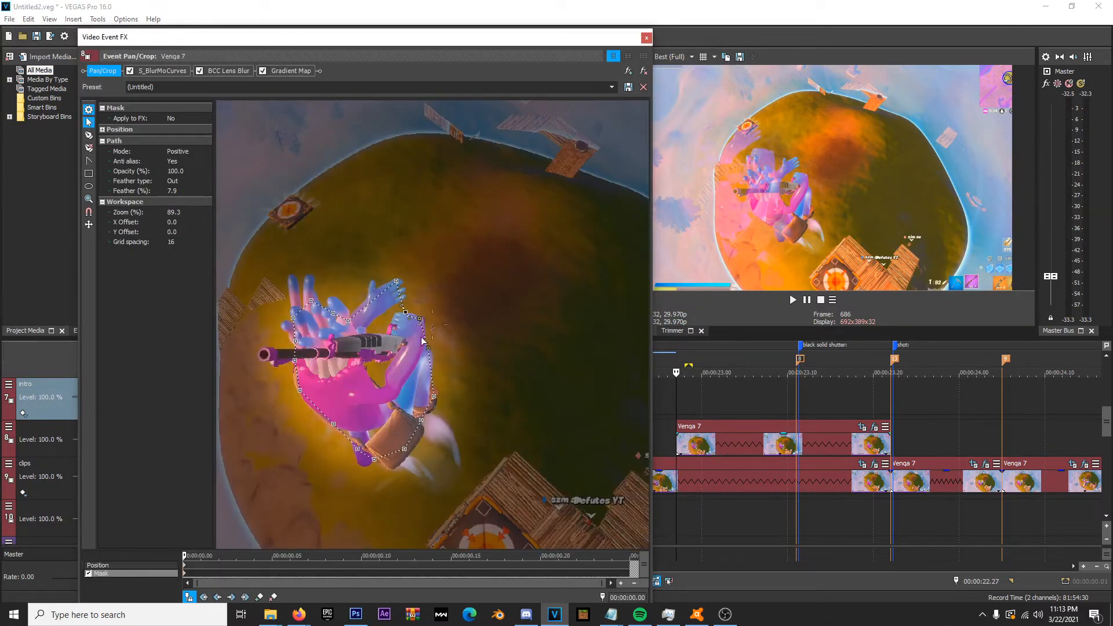
drag(408, 319, 374, 338)
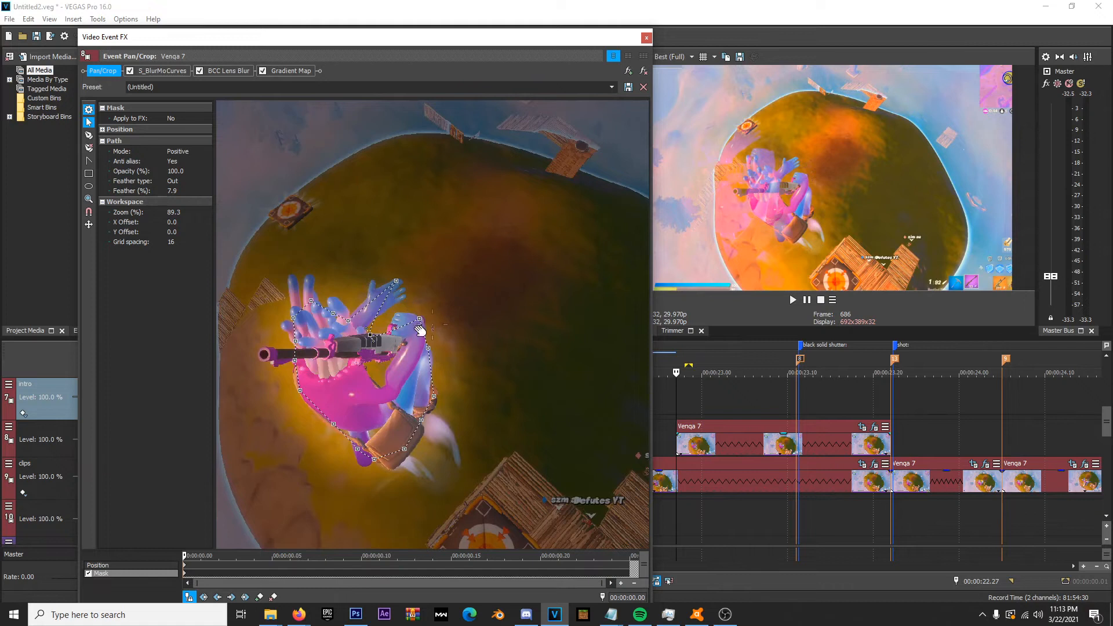
drag(420, 322, 397, 444)
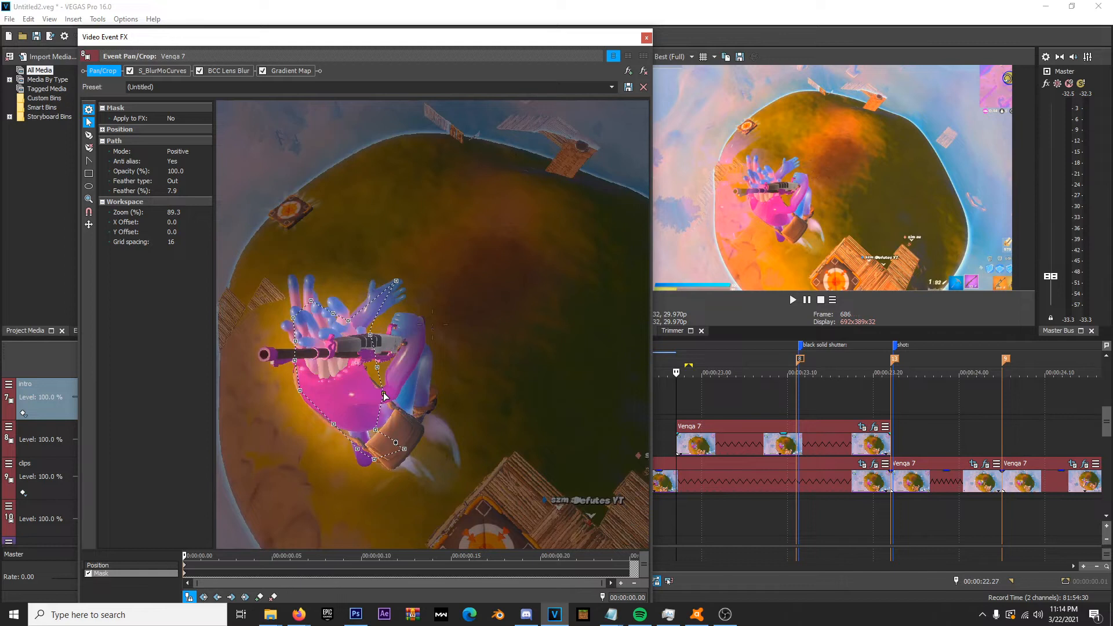
drag(377, 392, 367, 368)
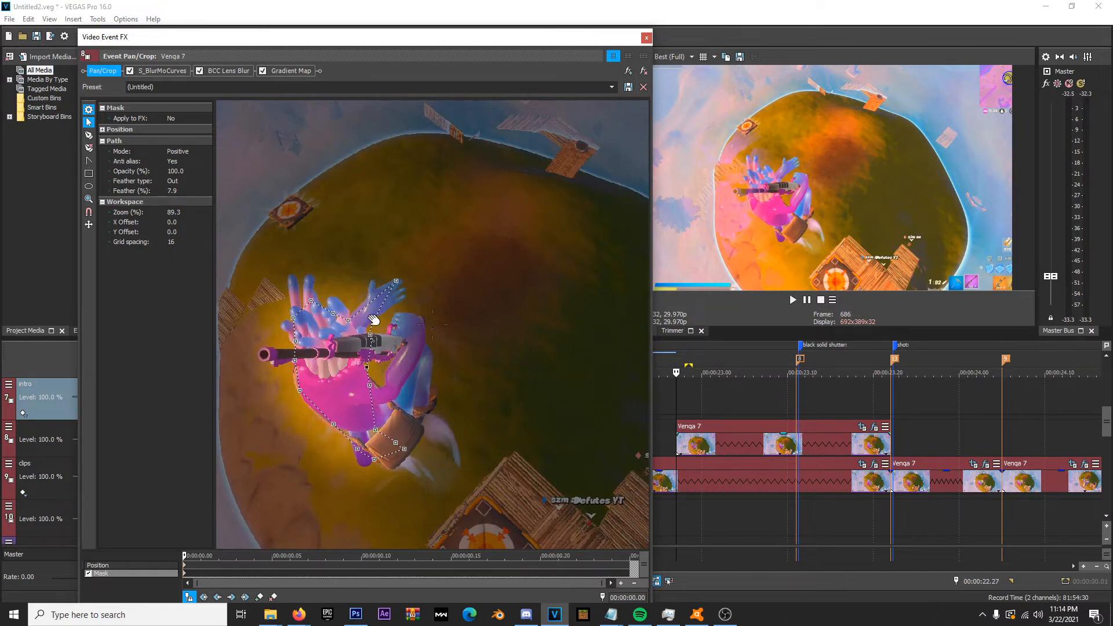
- Lower the raised-hand mask anchor towards the wrist and shift the anchors around the gun and torso slightly outward, closing the mask editor
drag(396, 282, 375, 299)
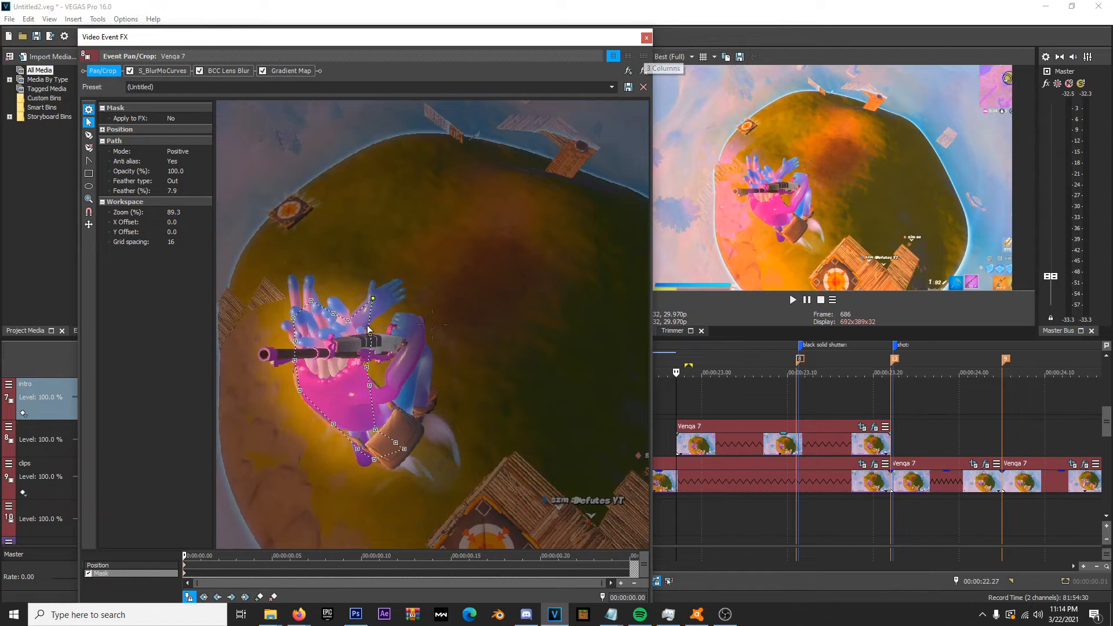
drag(369, 335, 388, 320)
drag(368, 368, 391, 381)
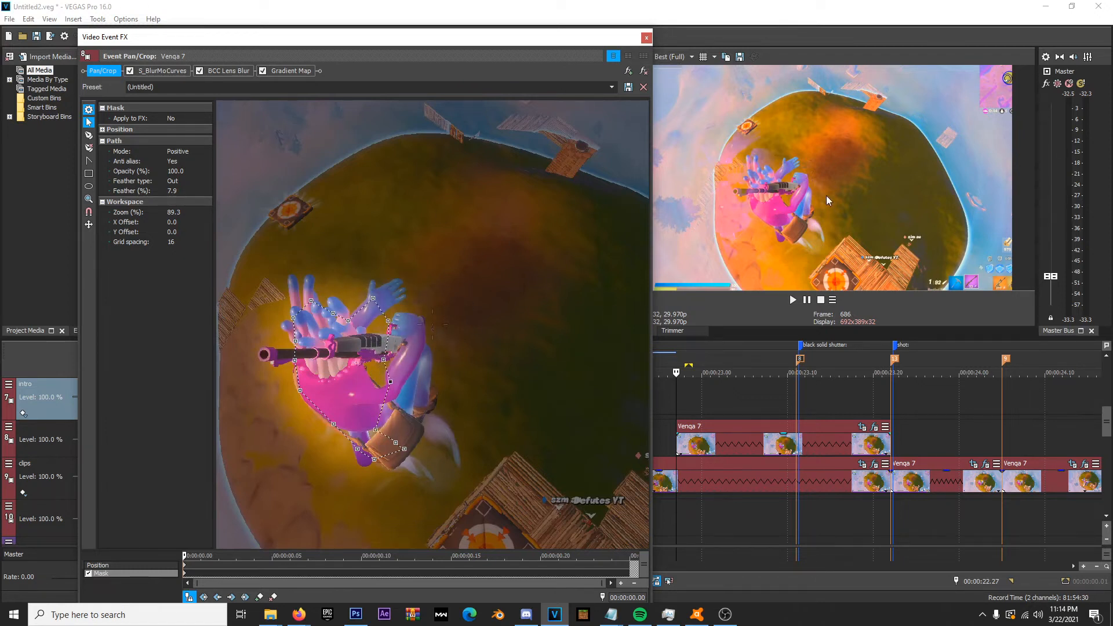
click(647, 38)
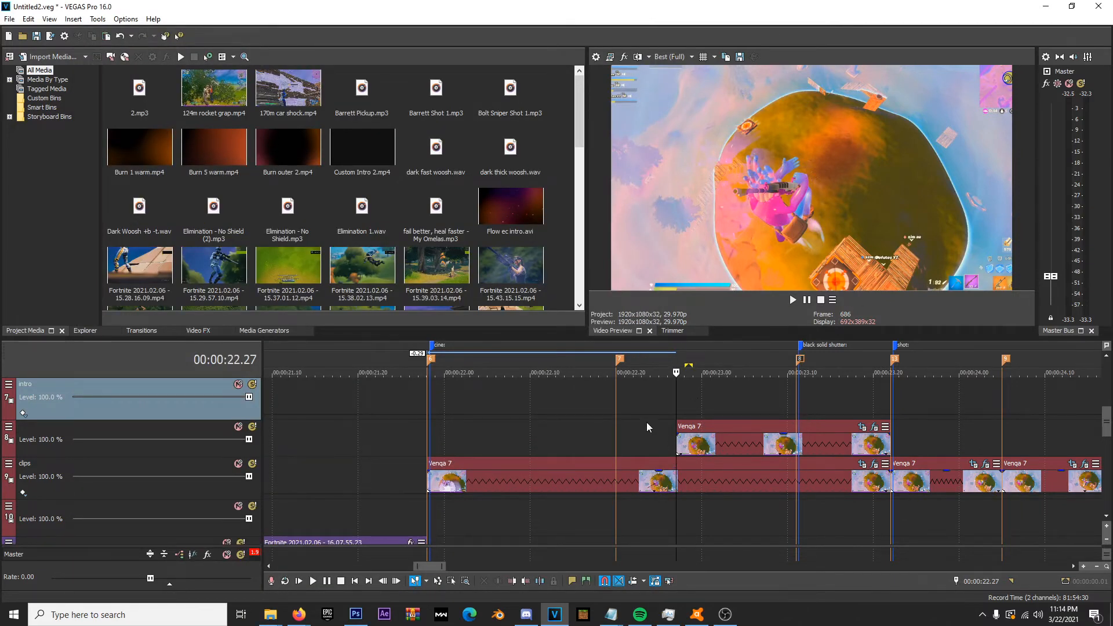
- Step frame by frame from just before the overlay clip into its first frames to examine how the overlay appears
click(641, 398)
key(Right)
key(Right)
key(Right)
key(Right)
key(Right)
key(Right)
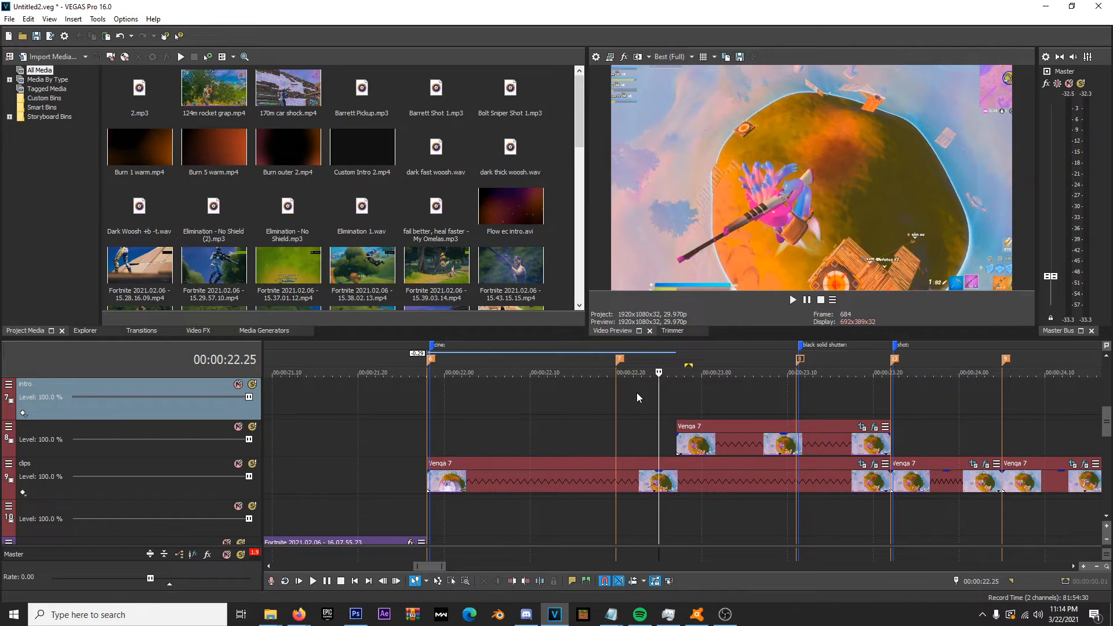
key(Right)
key(Right)
key(Right)
key(Right)
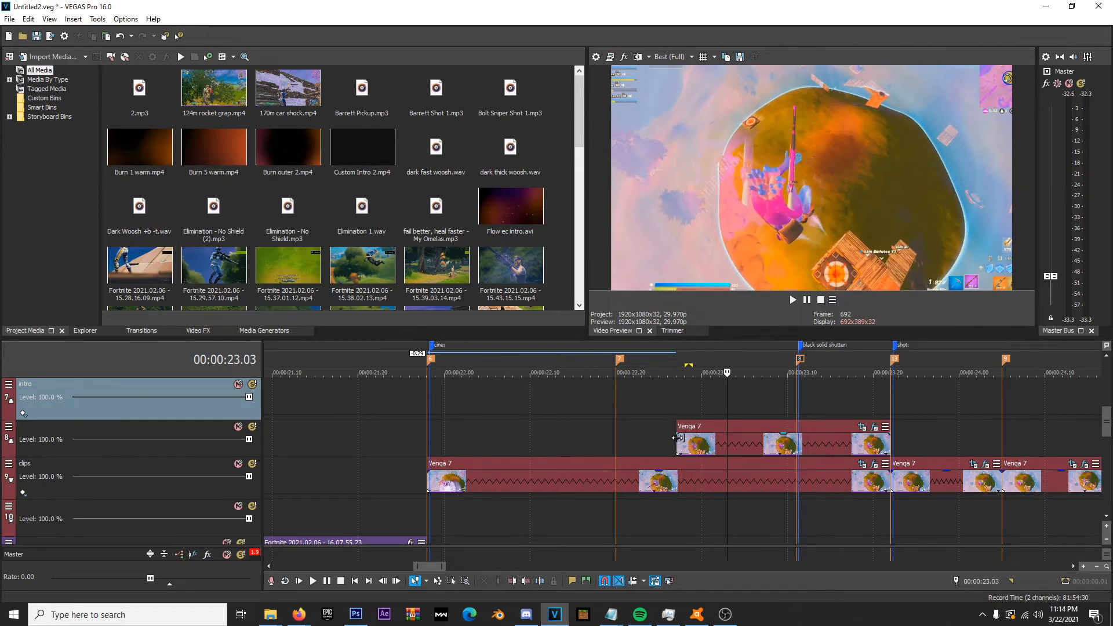
- Add a fade-in to the upper Venga 7 copy reaching to the black solid shutter marker, and return the cursor to the clip's start
drag(677, 433, 796, 442)
click(676, 402)
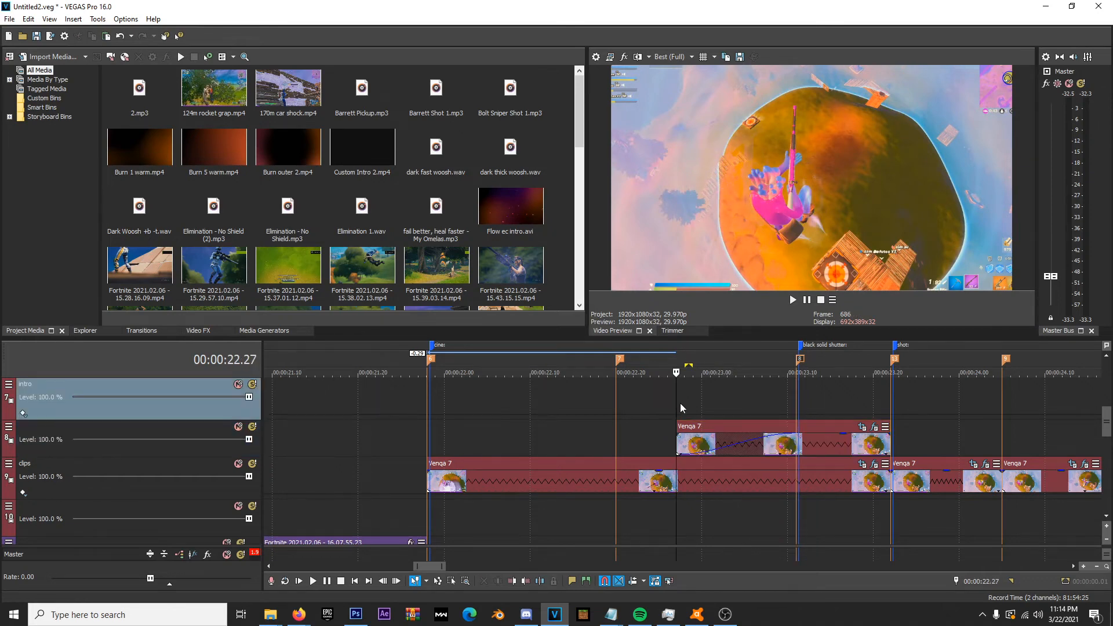
- Step frame by frame through the whole overlay clip and into the following clip to examine the faded overlay
key(Right)
key(Right)
key(Right)
key(Right)
key(Right)
key(Right)
key(Right)
key(Right)
key(Right)
key(Right)
key(Right)
key(Right)
key(Right)
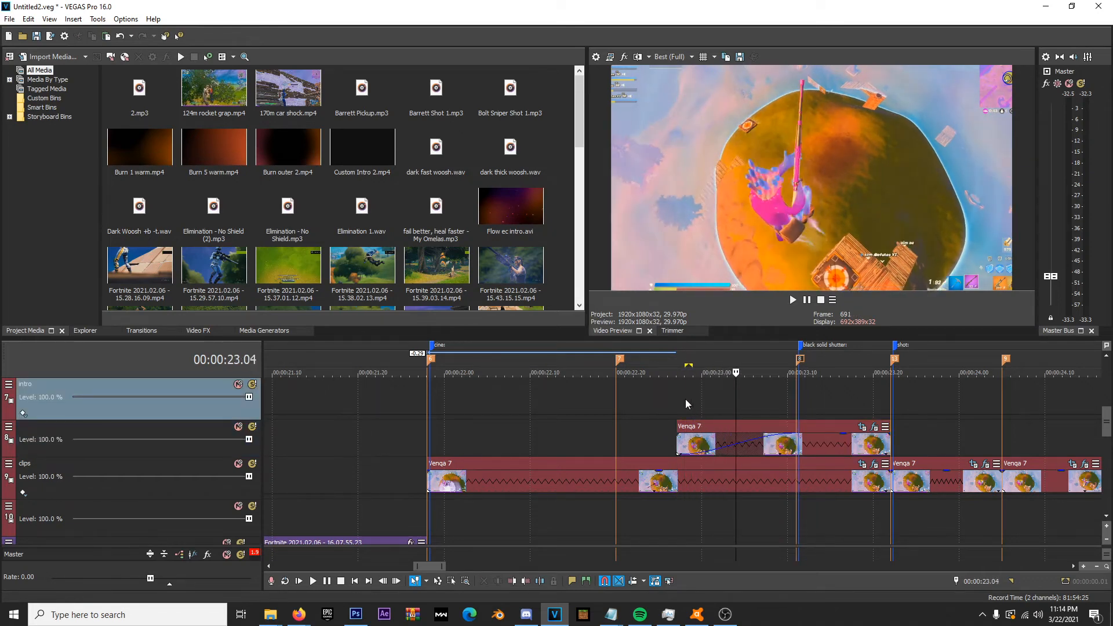
key(Right)
key(Right)
key(Right)
key(Right)
key(Right)
key(Right)
key(Right)
key(Right)
key(Right)
key(Right)
key(Right)
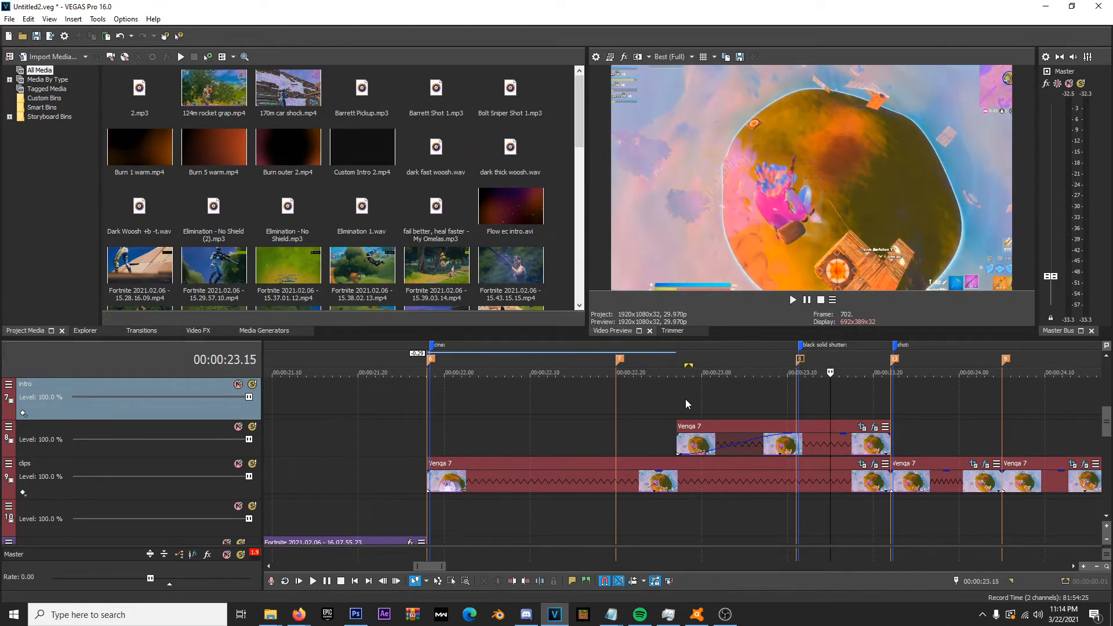
key(Right)
key(Right)
key(Right)
key(Right)
key(Right)
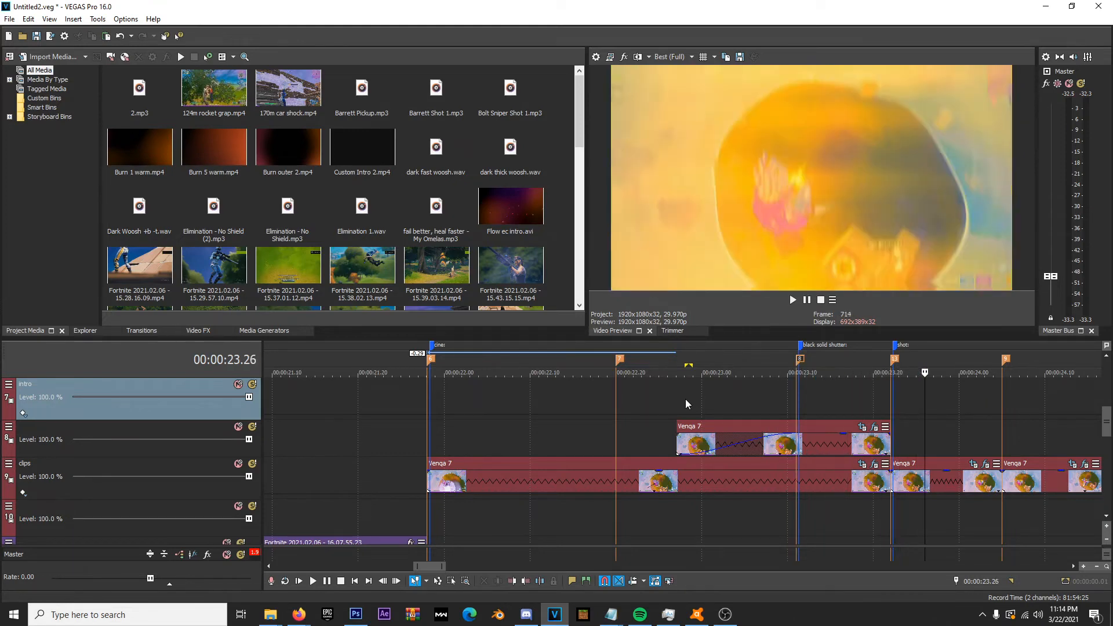
- Step frame by frame back from the following clip into the overlay clip to examine its final frames
key(Left)
key(Left)
key(Left)
key(Left)
key(Left)
key(Left)
key(Left)
key(Left)
key(Left)
key(Left)
key(Left)
key(Left)
key(Left)
key(Right)
key(Right)
key(Left)
key(Left)
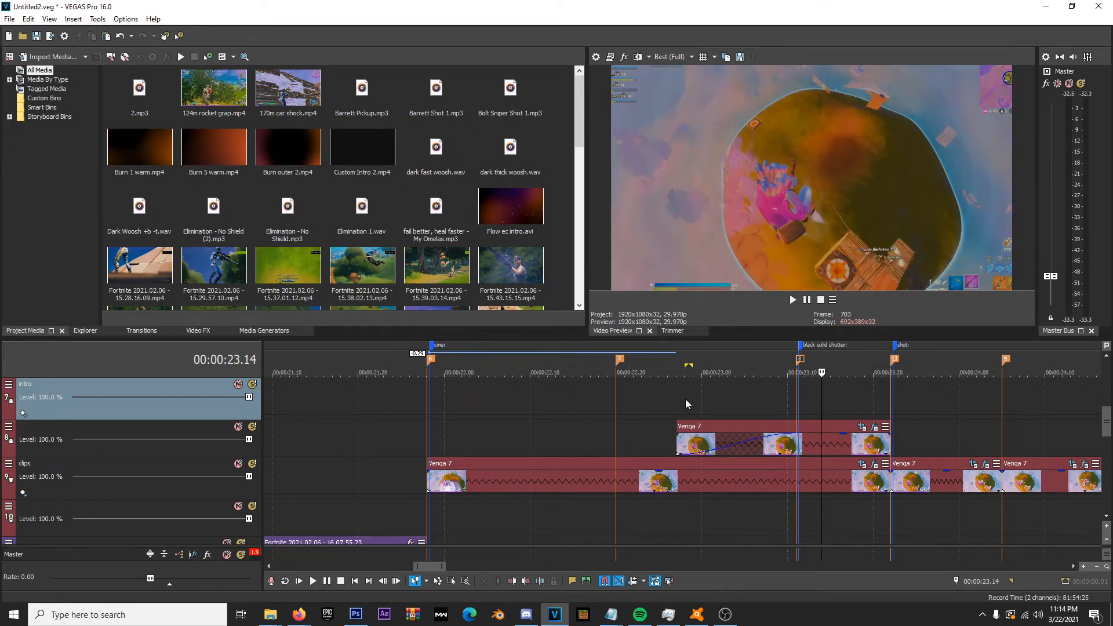
key(Right)
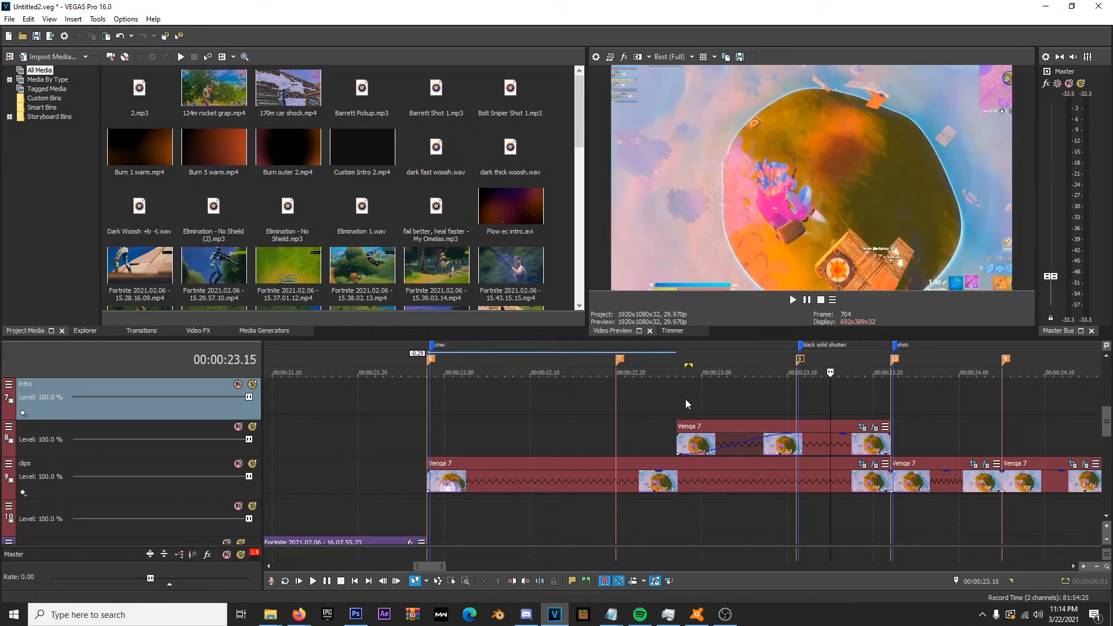
- In the upper Venga 7 clip's Pan/Crop, shrink the starting crop frame to about 962 × 542 and move its centre to about 993, 650 at 23.13
click(862, 427)
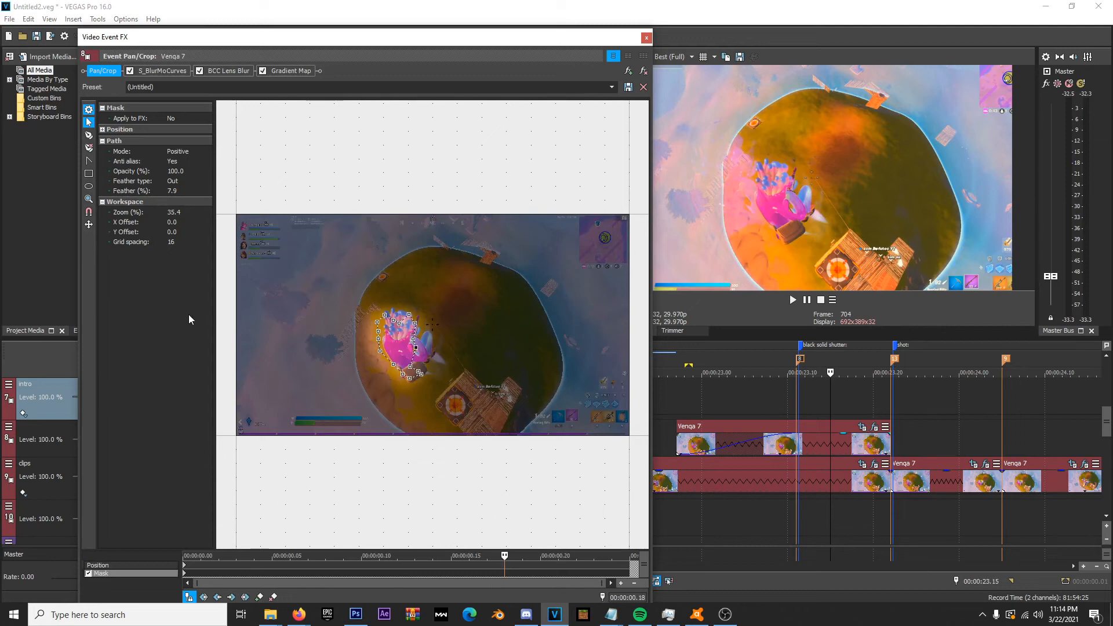
click(184, 566)
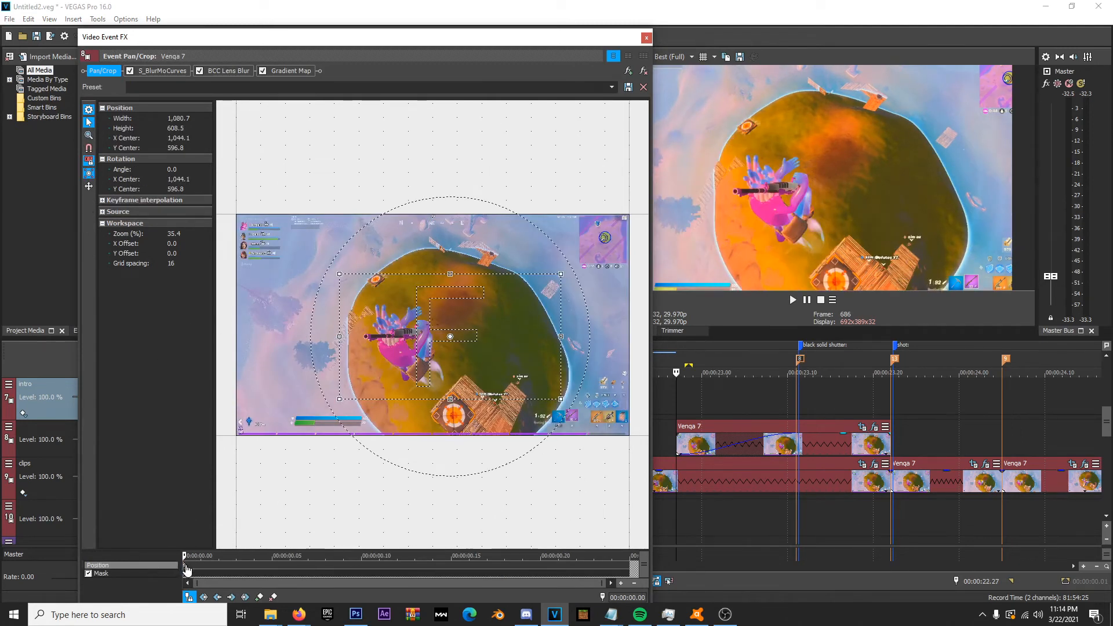
drag(561, 399, 548, 392)
click(814, 380)
drag(472, 360, 472, 370)
drag(471, 370, 461, 371)
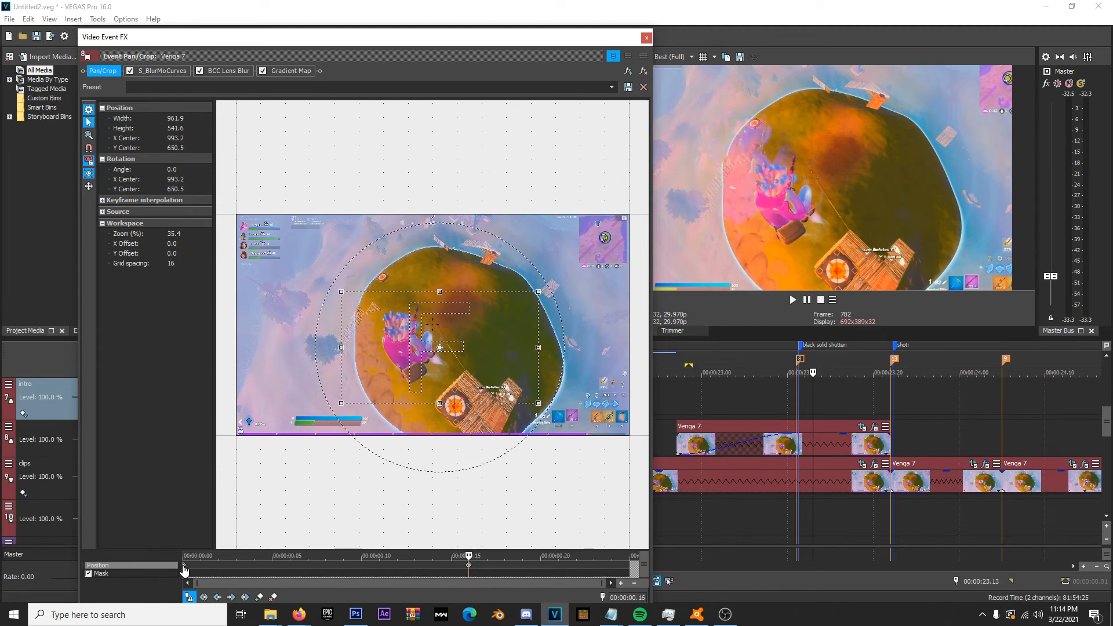
- Inspect the animated crop at several points before and after the second position keyframe
click(256, 566)
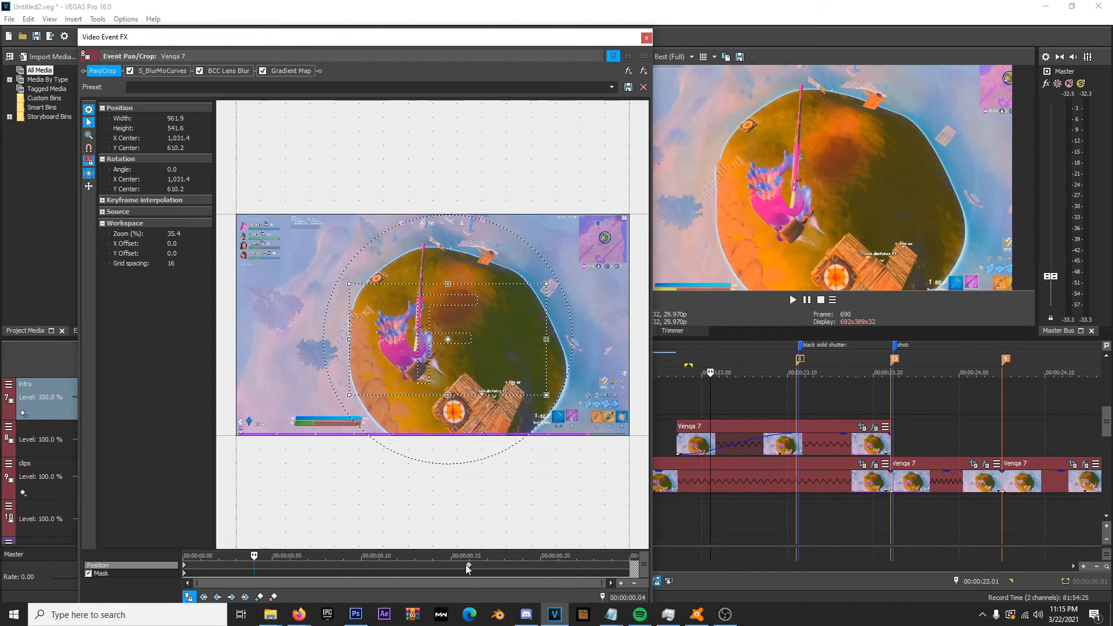
click(502, 562)
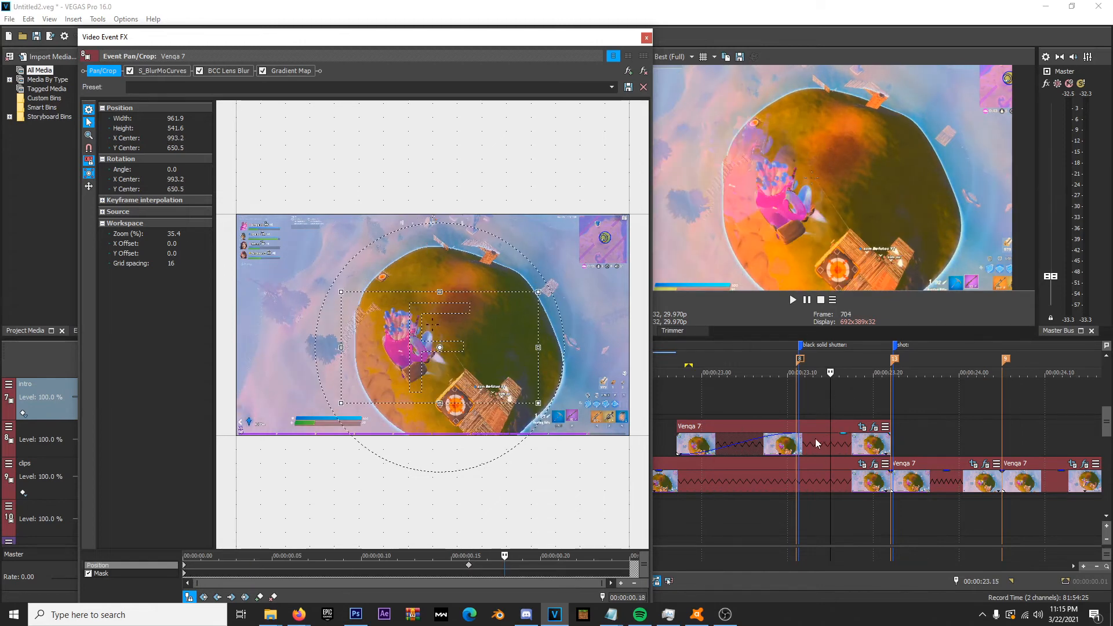
click(744, 366)
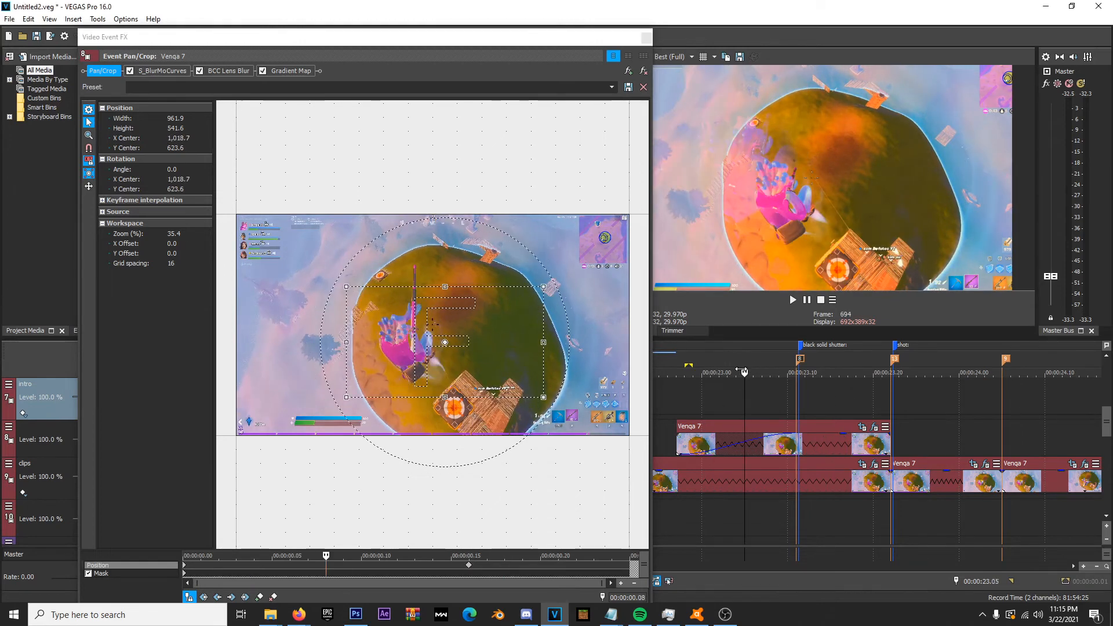
click(834, 362)
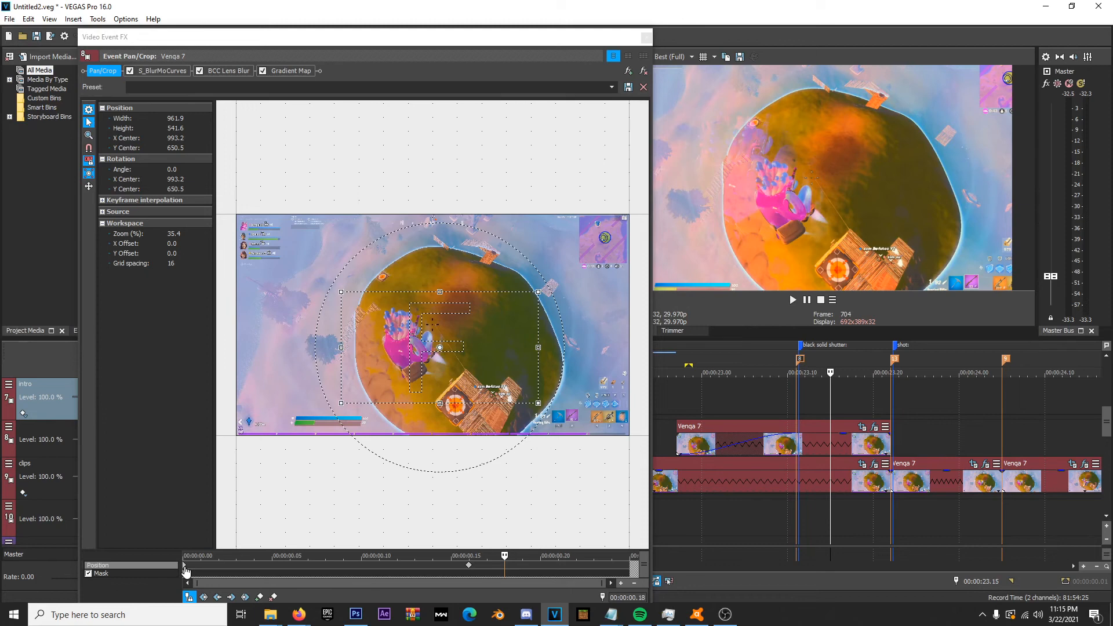
- Delete the upper Venga 7 clip's starting position keyframe and the one at 00:00:00.16, closing the Pan/Crop editor
click(185, 573)
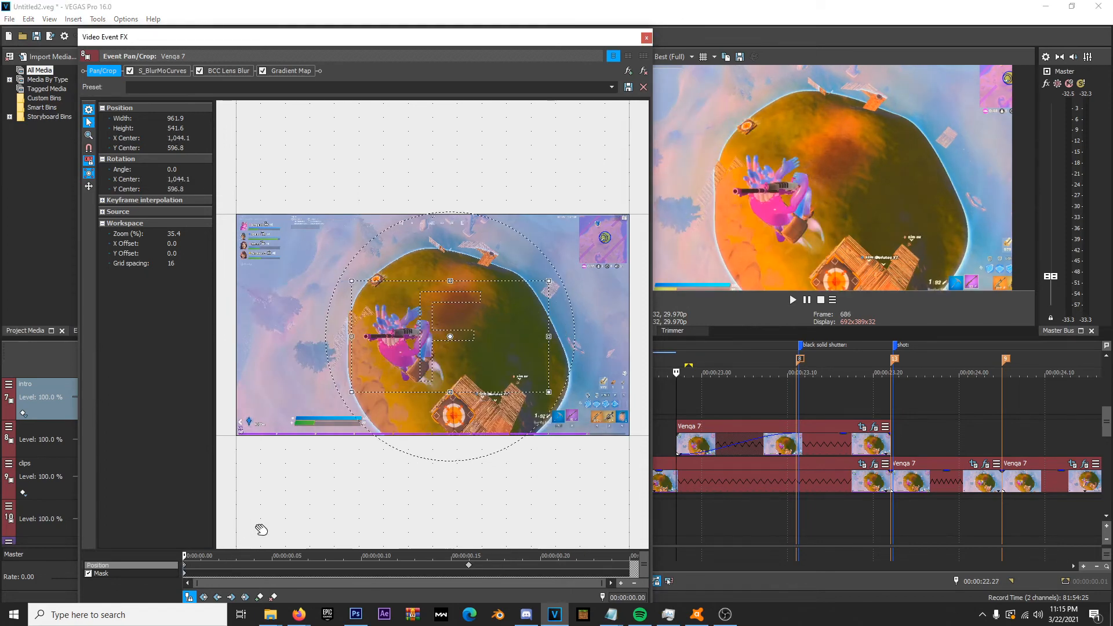
key(Delete)
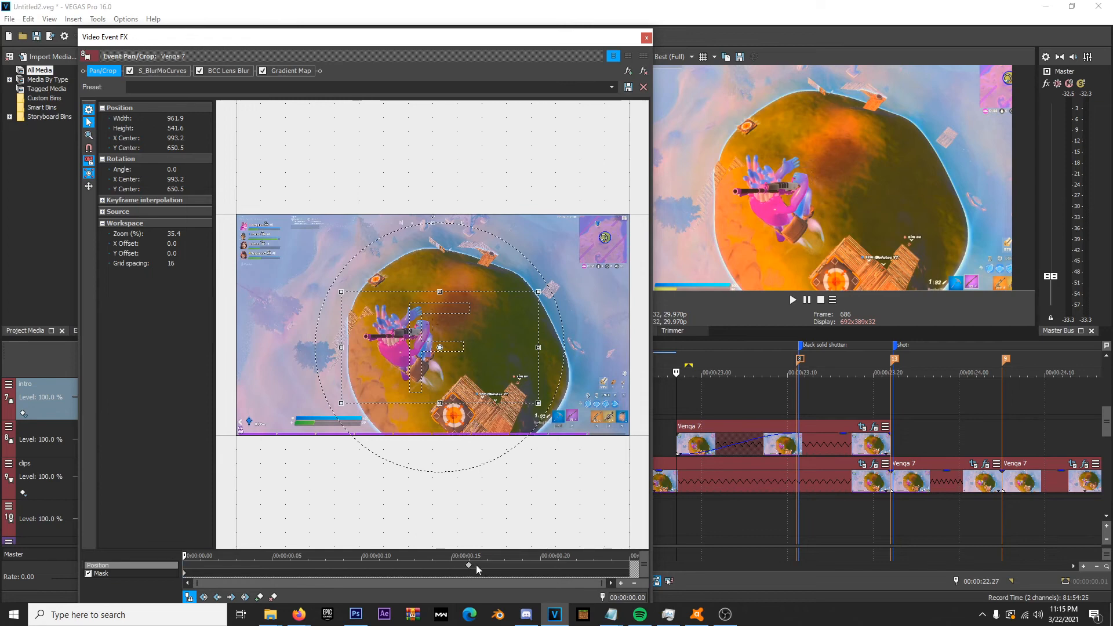
key(Delete)
click(646, 38)
- Set the time selection across all the Venga 7 clips, from 21.28 to 24.25, and play it back
scroll(739, 430, down, 3)
double_click(599, 360)
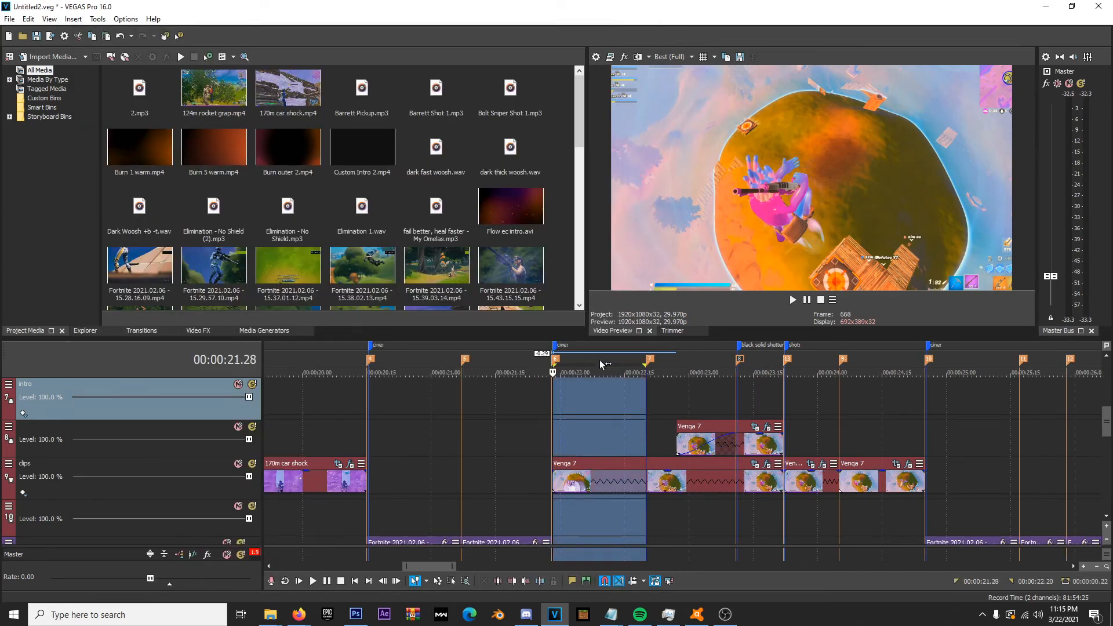
drag(644, 361, 927, 361)
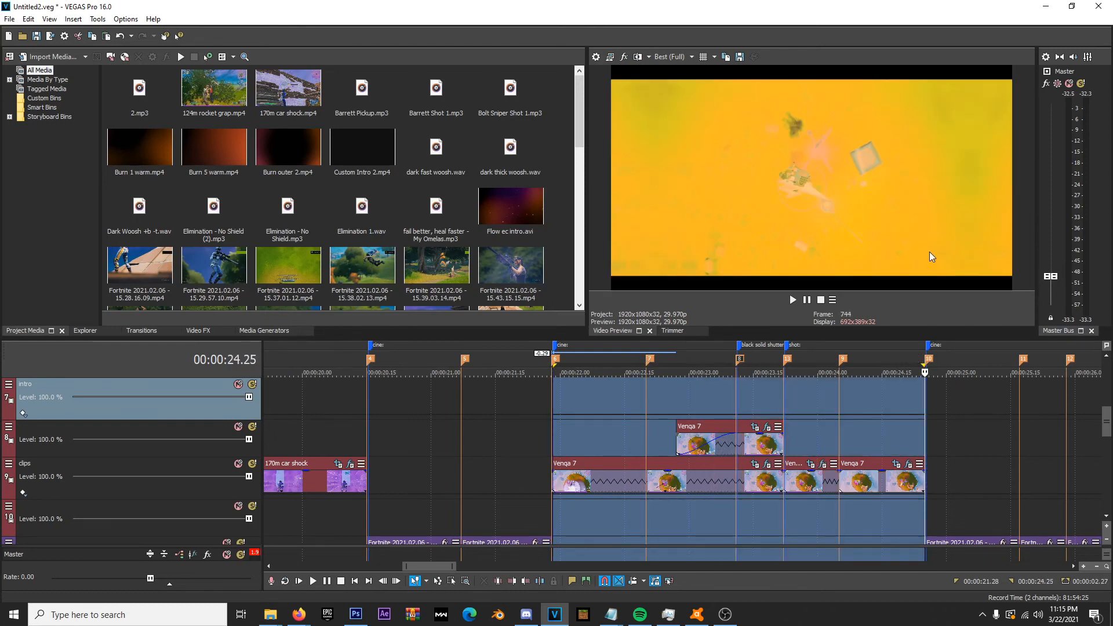
key(space)
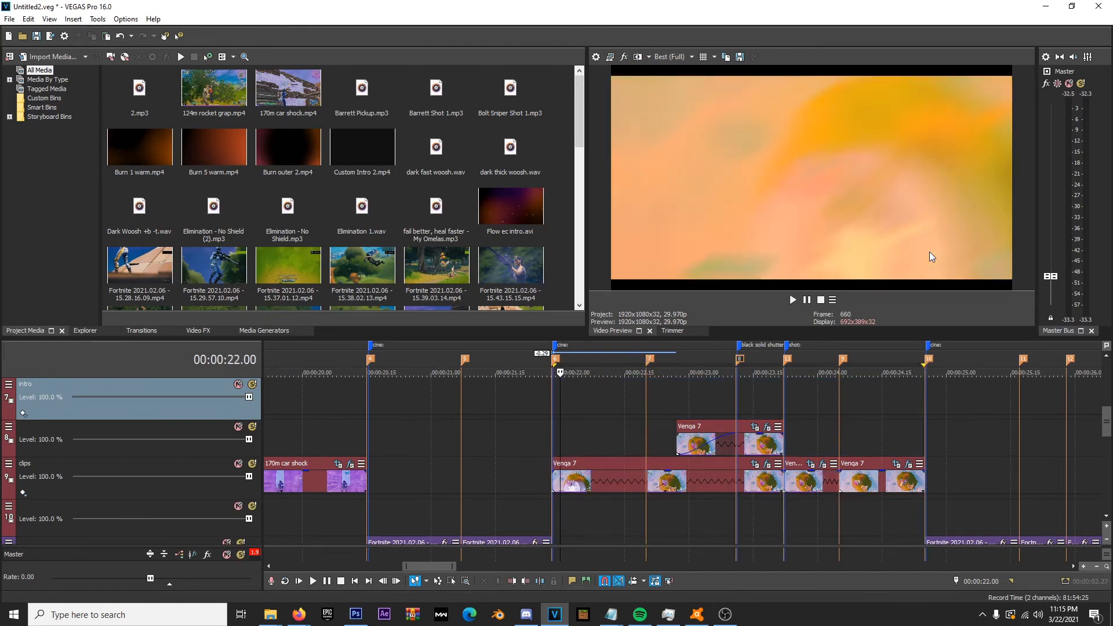